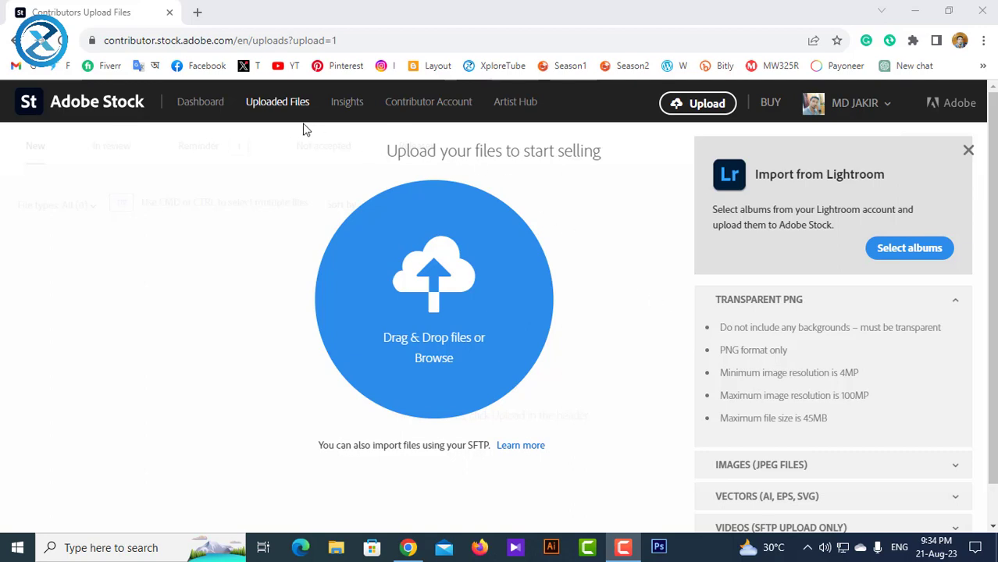
- Open the instructions for importing files using SFTP and follow their link to the FileZilla download page
{"action": "scroll", "coordinate": [550, 329], "scroll_direction": "down", "scroll_amount": 1}
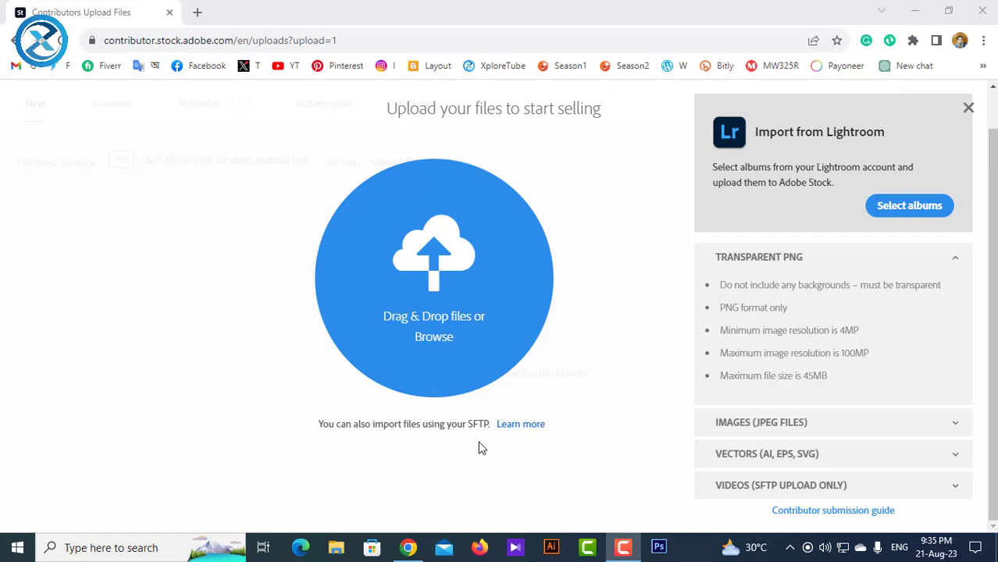
{"action": "left_click", "coordinate": [522, 427]}
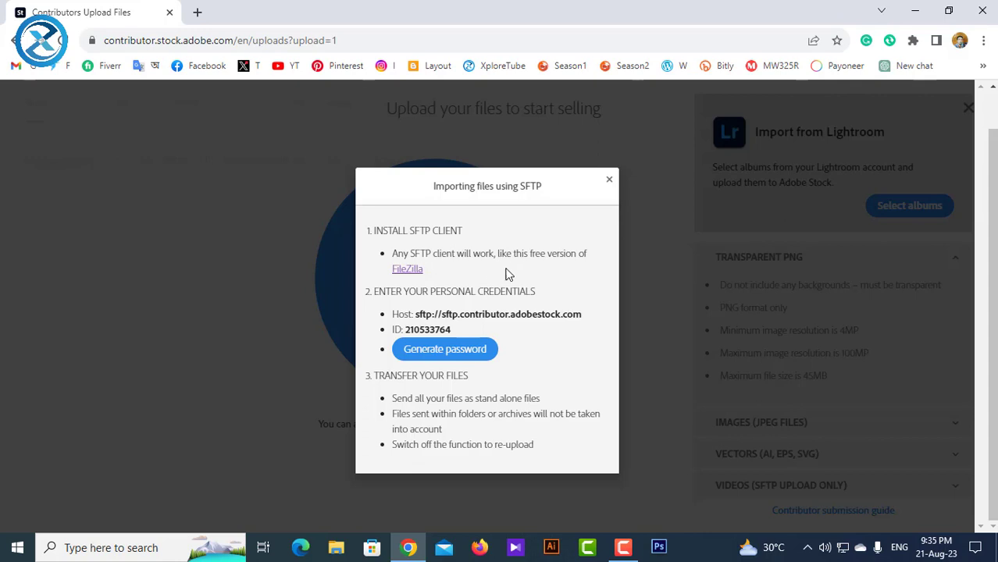
{"action": "left_click", "coordinate": [408, 270]}
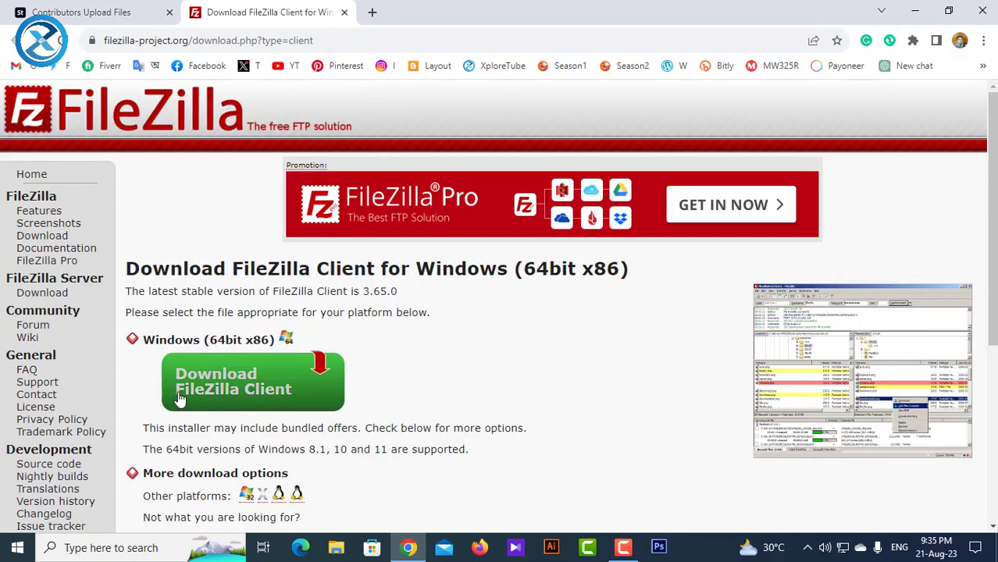
- Download the basic FileZilla edition of the FileZilla Client for Windows (64bit x86)
{"action": "left_click", "coordinate": [275, 391]}
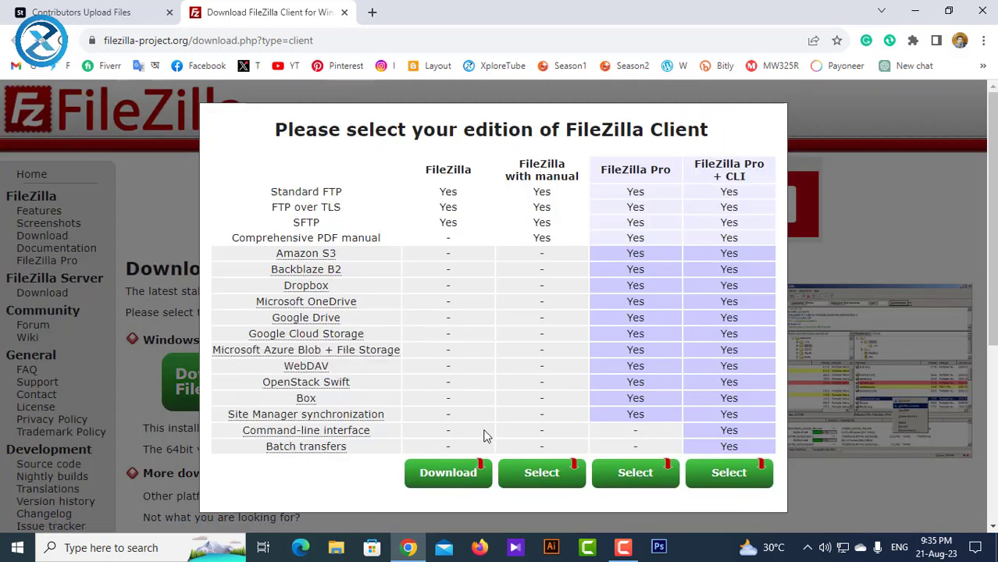
{"action": "scroll", "coordinate": [556, 398], "scroll_direction": "down", "scroll_amount": 4}
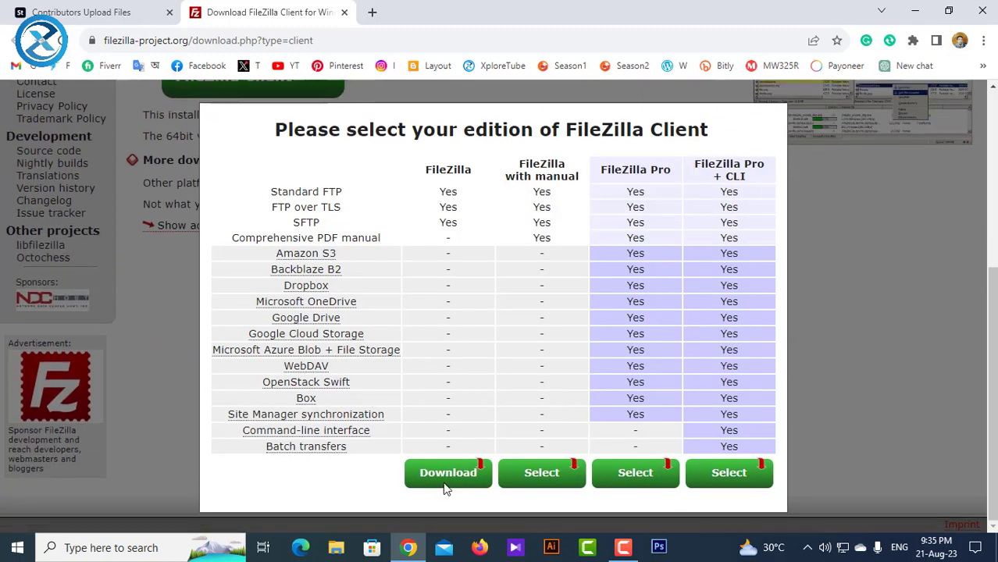
{"action": "left_click", "coordinate": [449, 478]}
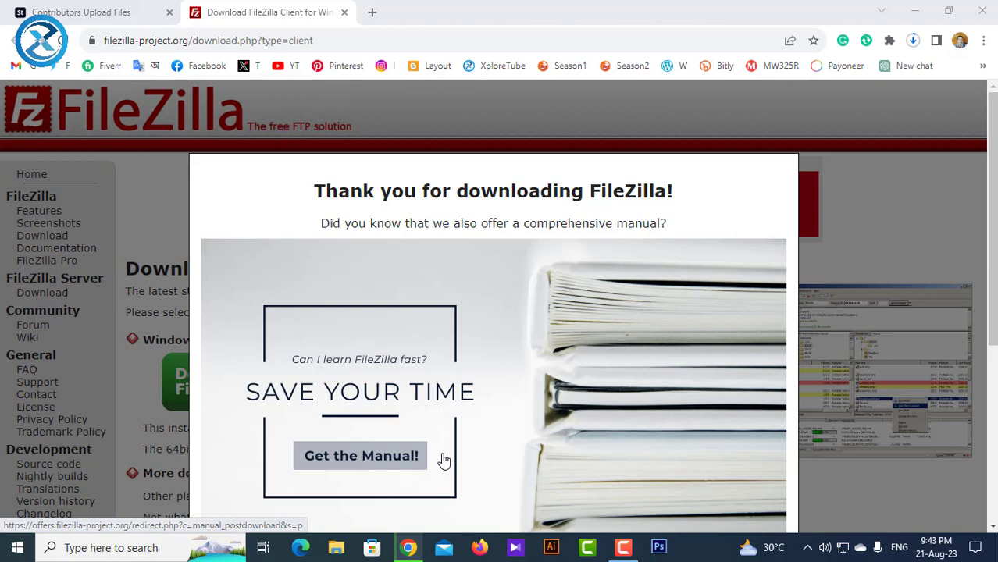
- Launch the FileZilla_3.65.0_win64_sponsored2-setup installer from the Downloads folder
{"action": "left_click", "coordinate": [409, 549]}
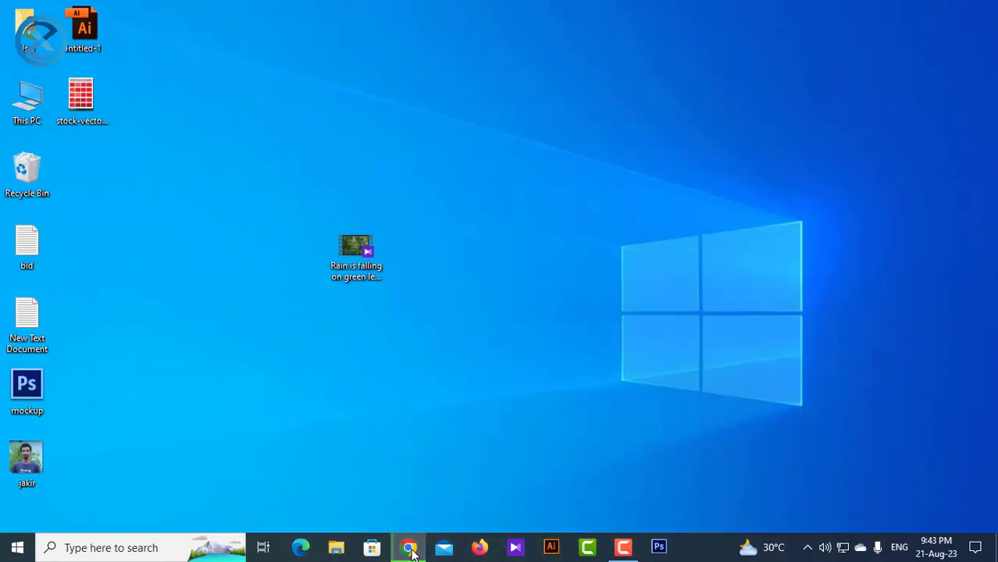
{"action": "double_click", "coordinate": [26, 114]}
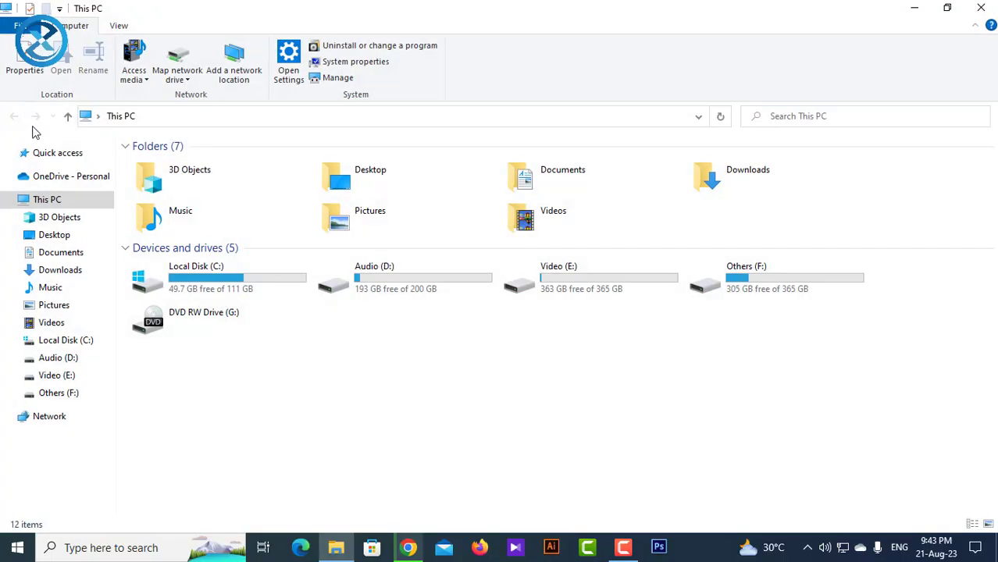
{"action": "left_click", "coordinate": [78, 276]}
{"action": "scroll", "coordinate": [340, 261], "scroll_direction": "down", "scroll_amount": 2}
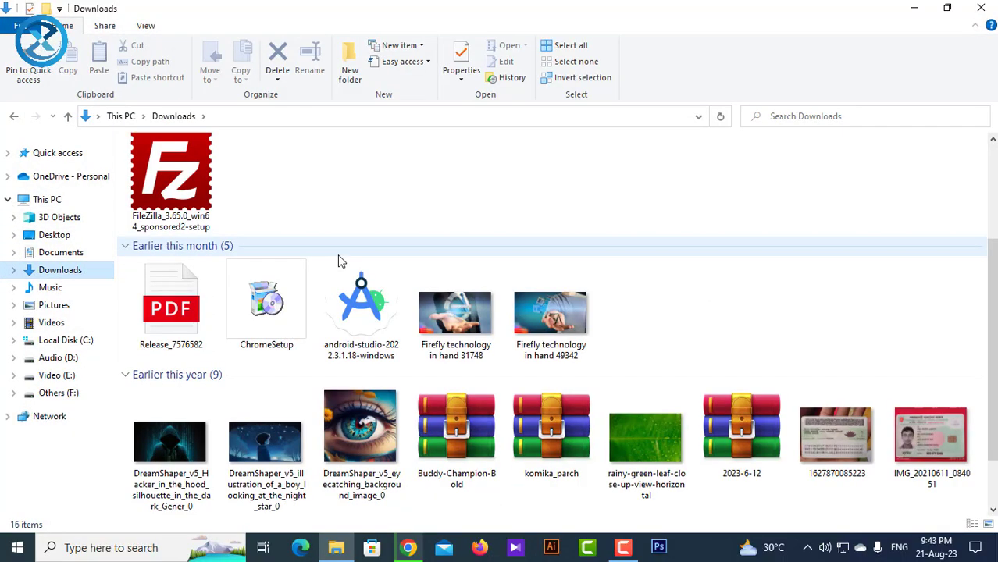
{"action": "double_click", "coordinate": [174, 169]}
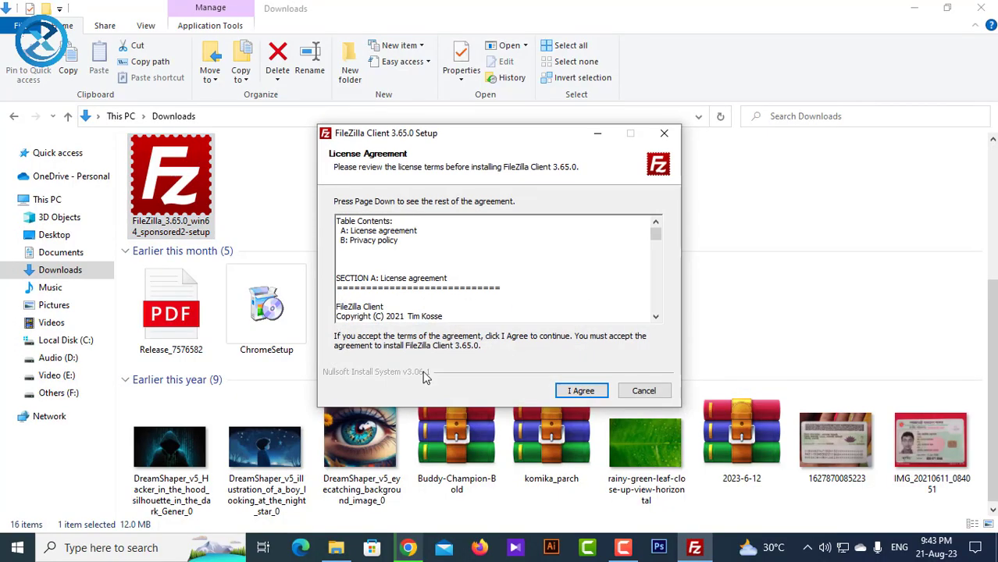
- Read through and accept the FileZilla license agreement, and decline the optional Opera browser offer
{"action": "key", "text": "Page_Down"}
{"action": "key", "text": "Page_Down"}
{"action": "key", "text": "Page_Down"}
{"action": "key", "text": "Page_Down"}
{"action": "key", "text": "Page_Down"}
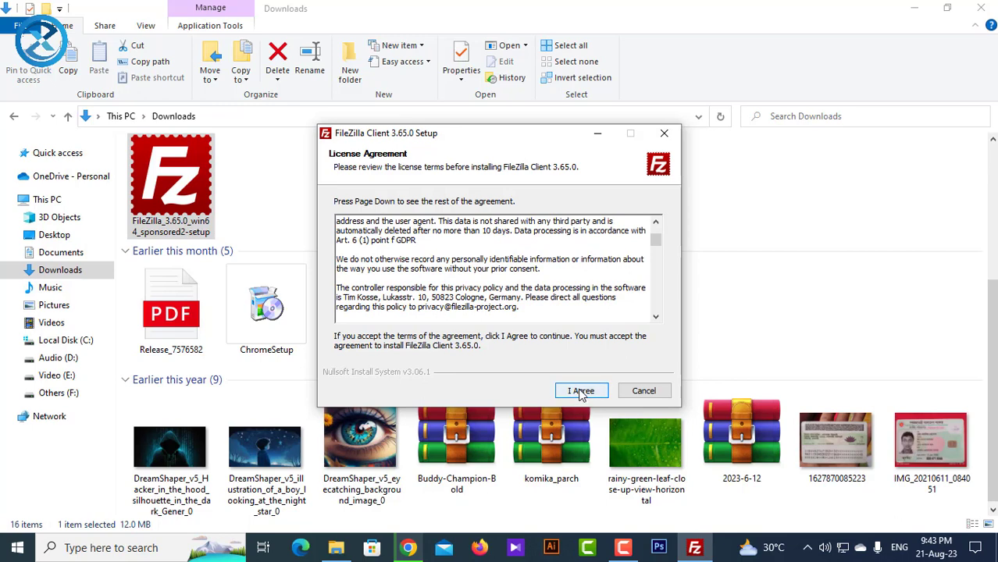
{"action": "left_click", "coordinate": [588, 393]}
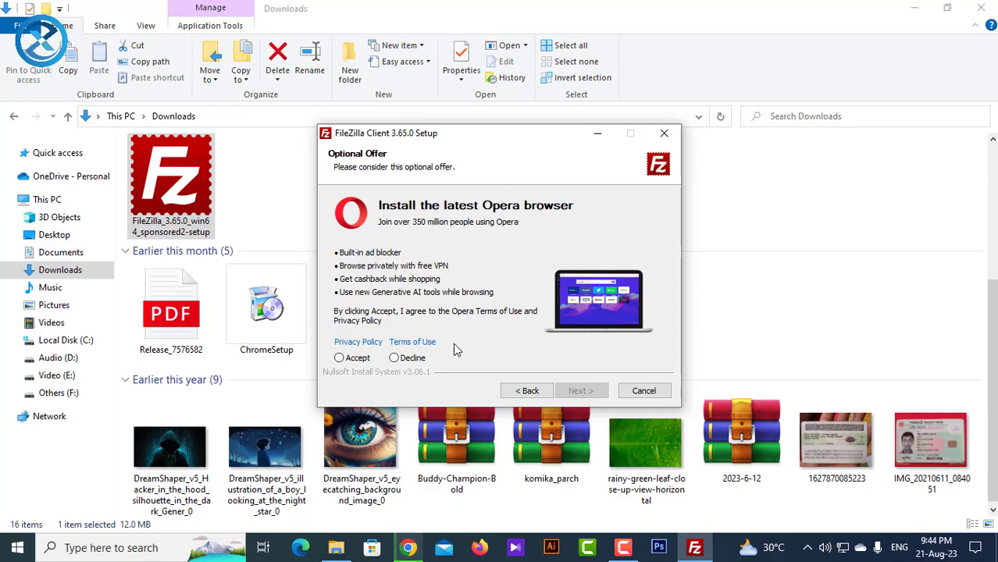
{"action": "left_click", "coordinate": [395, 360]}
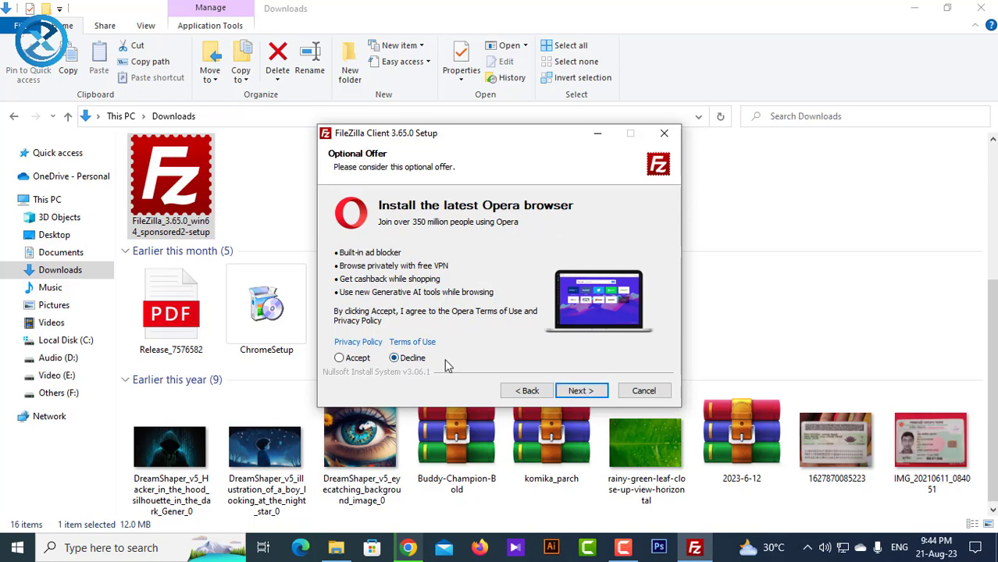
{"action": "left_click", "coordinate": [578, 392]}
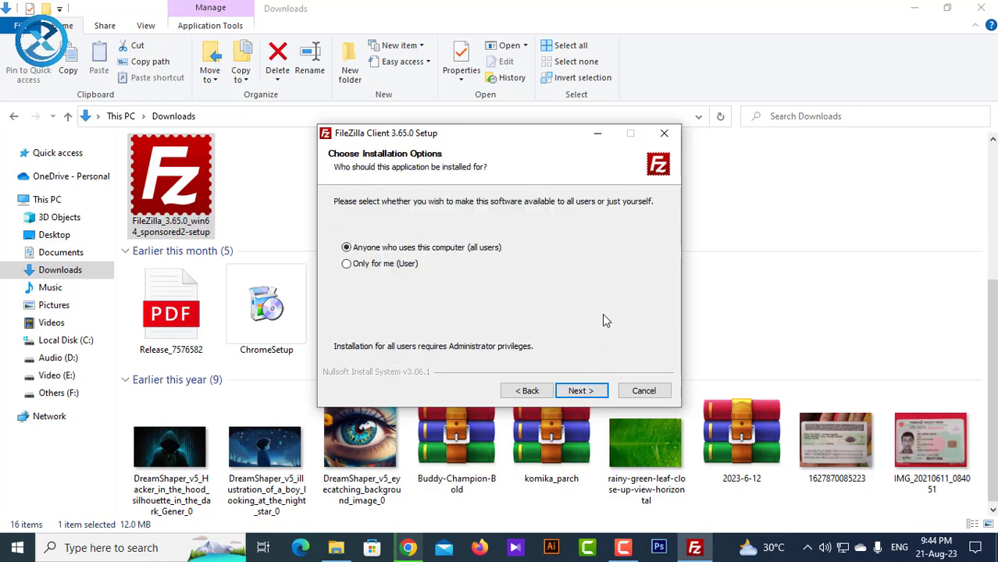
- Install FileZilla for all users with the default components and folders, starting it on finish, and close the Downloads window
{"action": "left_click", "coordinate": [582, 393]}
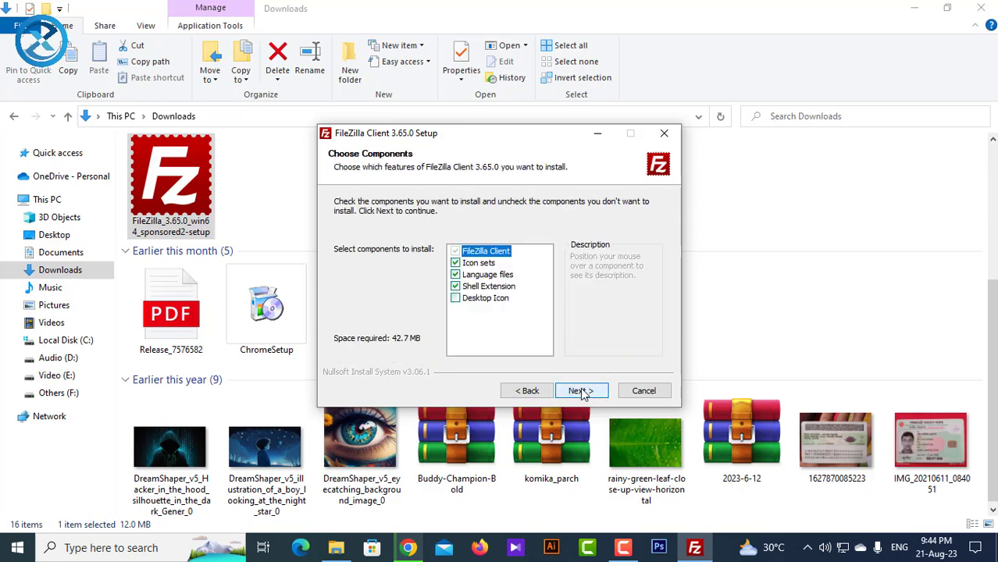
{"action": "left_click", "coordinate": [582, 393]}
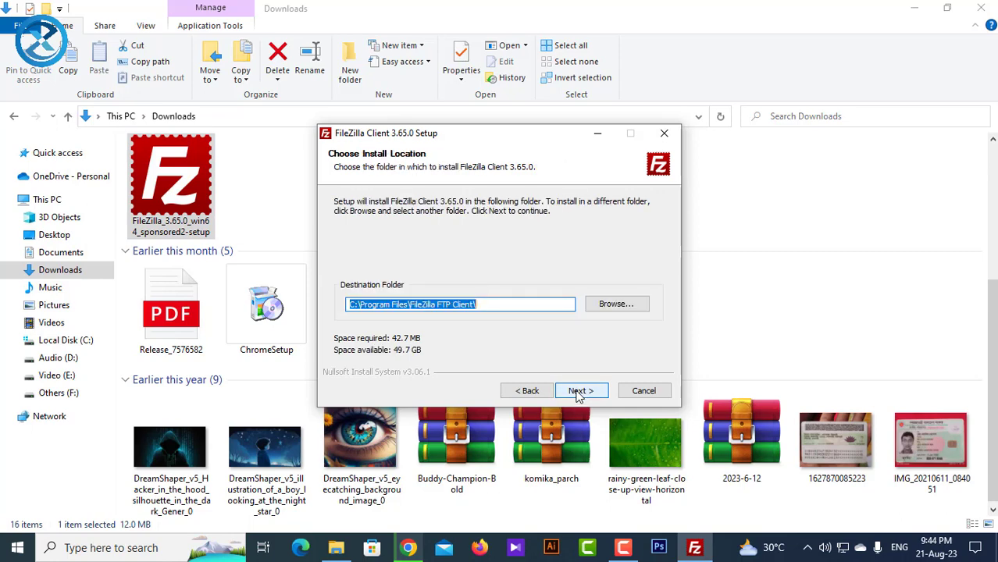
{"action": "left_click", "coordinate": [578, 394]}
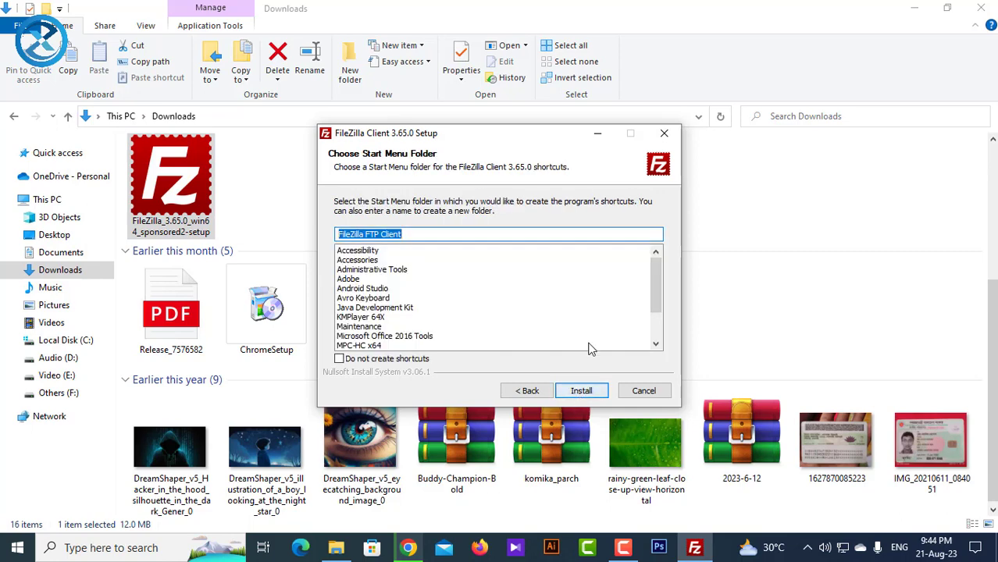
{"action": "left_click", "coordinate": [582, 393]}
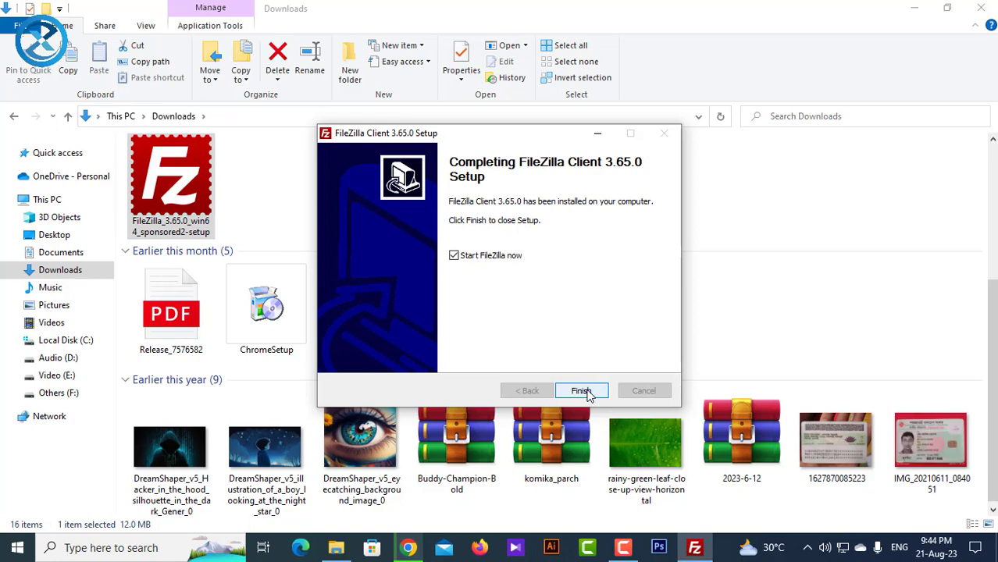
{"action": "left_click", "coordinate": [592, 395]}
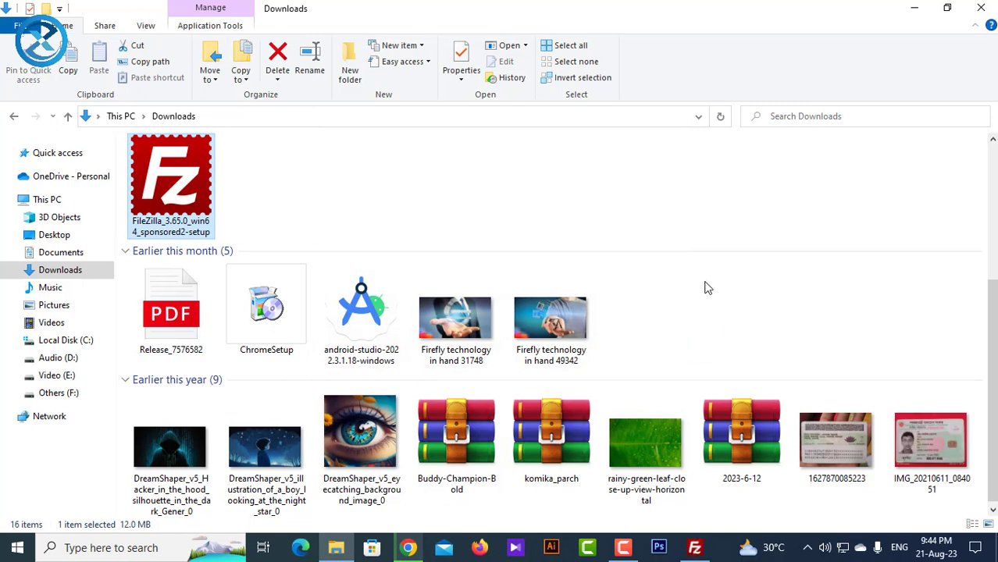
{"action": "left_click", "coordinate": [982, 7]}
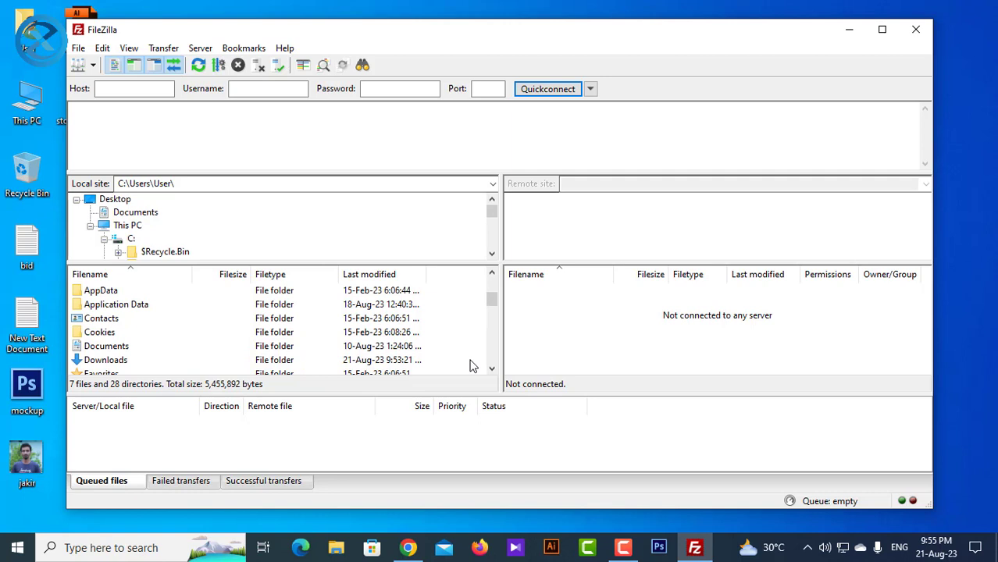
- Copy the host address sftp://sftp.contributor.adobestock.com from the Adobe Stock page in Chrome into FileZilla's Host field
{"action": "left_click", "coordinate": [408, 548]}
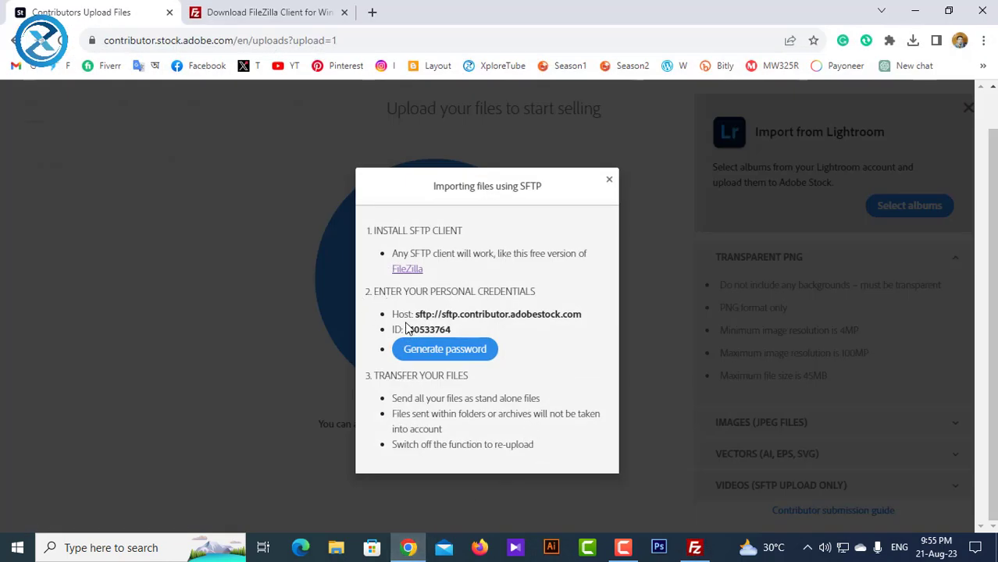
{"action": "left_click", "coordinate": [461, 315]}
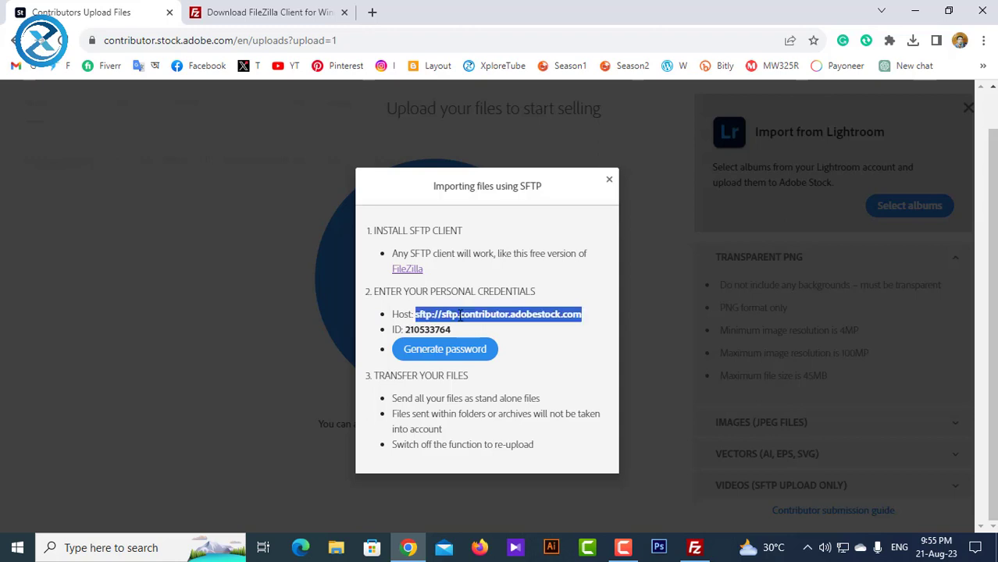
{"action": "right_click", "coordinate": [460, 314]}
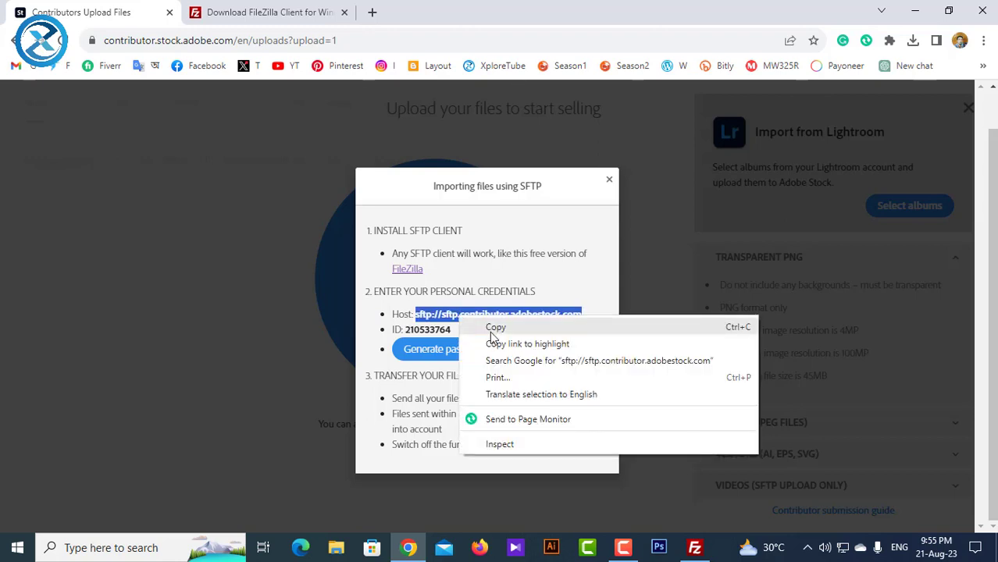
{"action": "left_click", "coordinate": [488, 327]}
{"action": "left_click", "coordinate": [695, 548]}
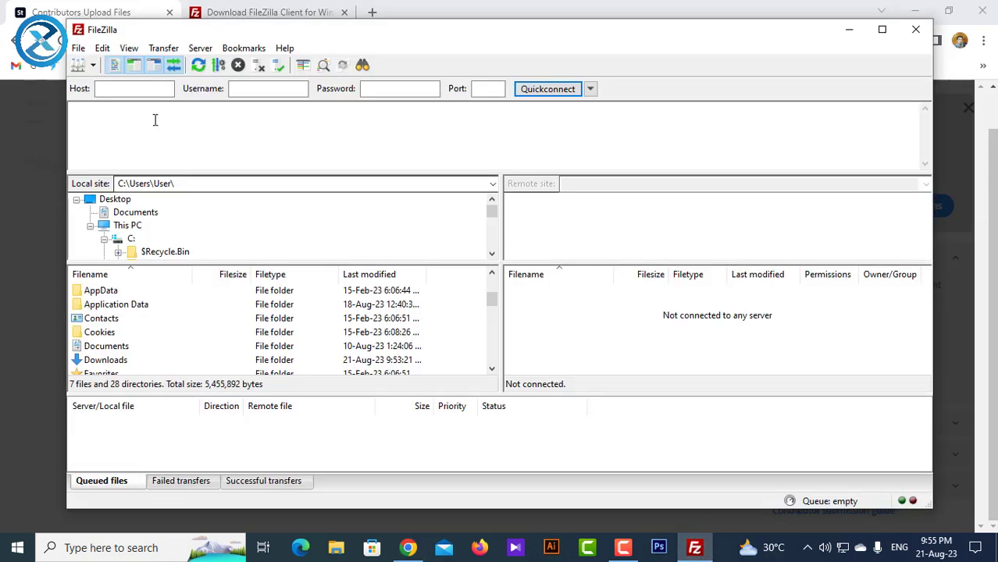
{"action": "left_click", "coordinate": [116, 89]}
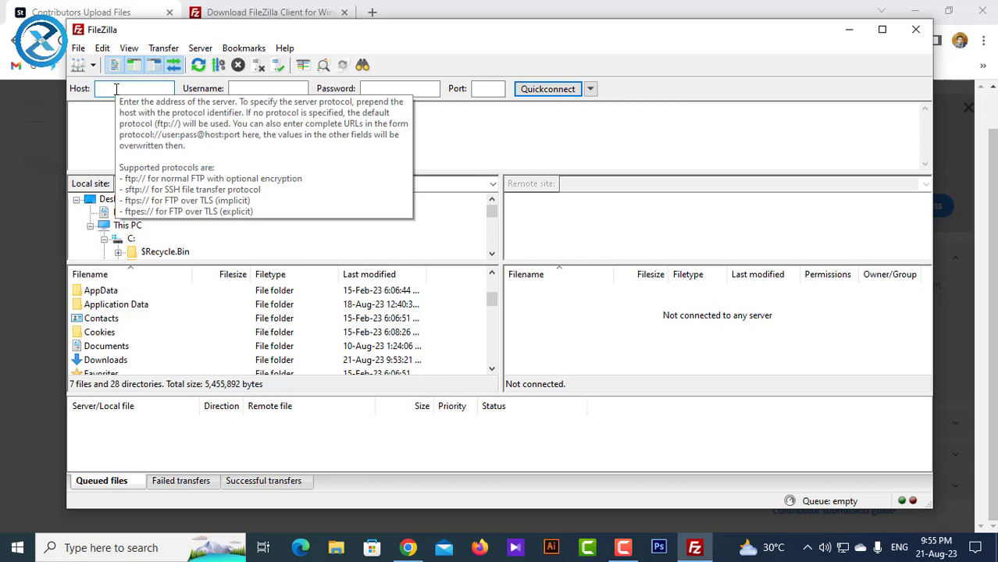
{"action": "key", "text": "ctrl+v"}
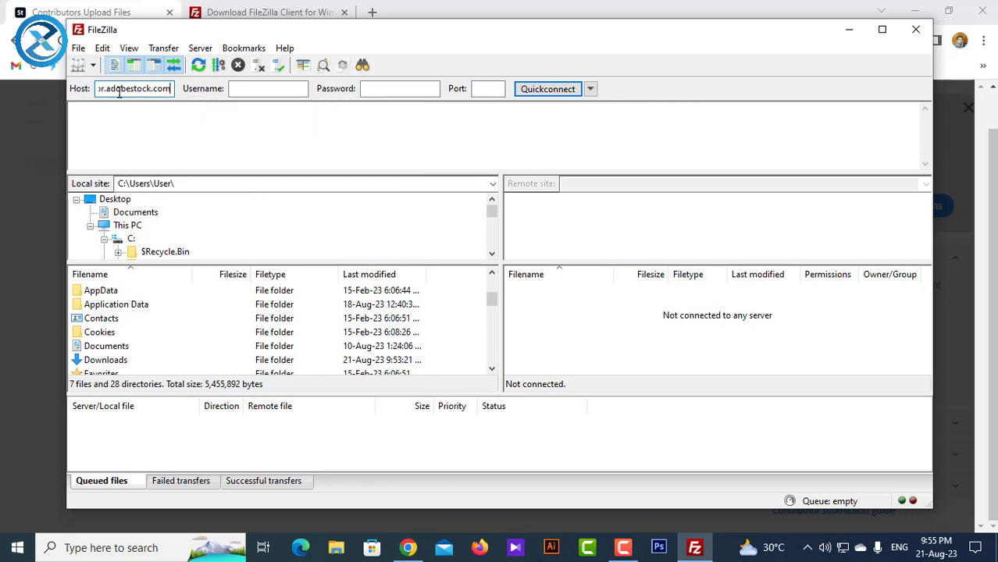
- Copy the contributor ID from the Adobe Stock SFTP instructions in Chrome into FileZilla's Username field
{"action": "left_click", "coordinate": [407, 545]}
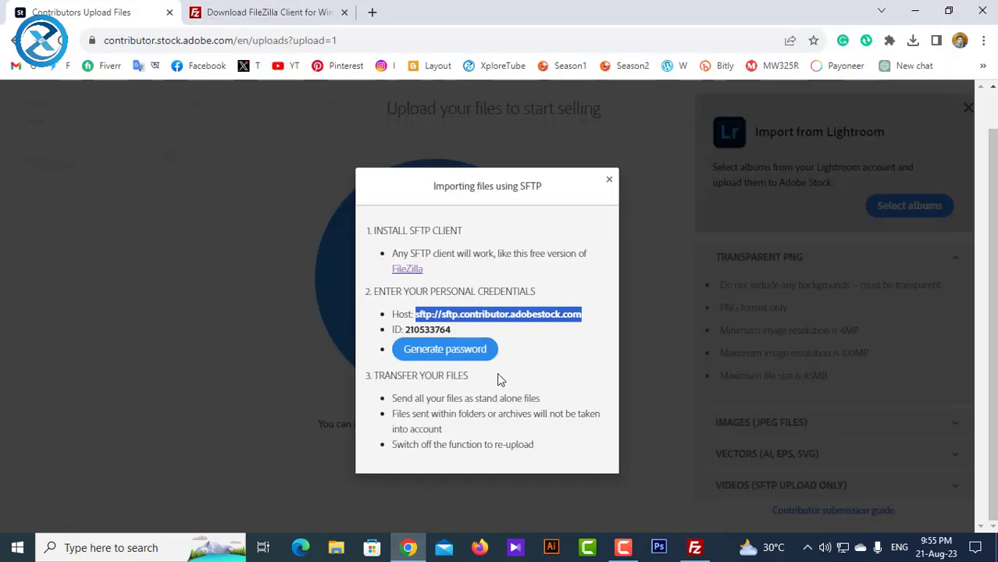
{"action": "double_click", "coordinate": [423, 330]}
{"action": "right_click", "coordinate": [422, 330]}
{"action": "left_click", "coordinate": [457, 340]}
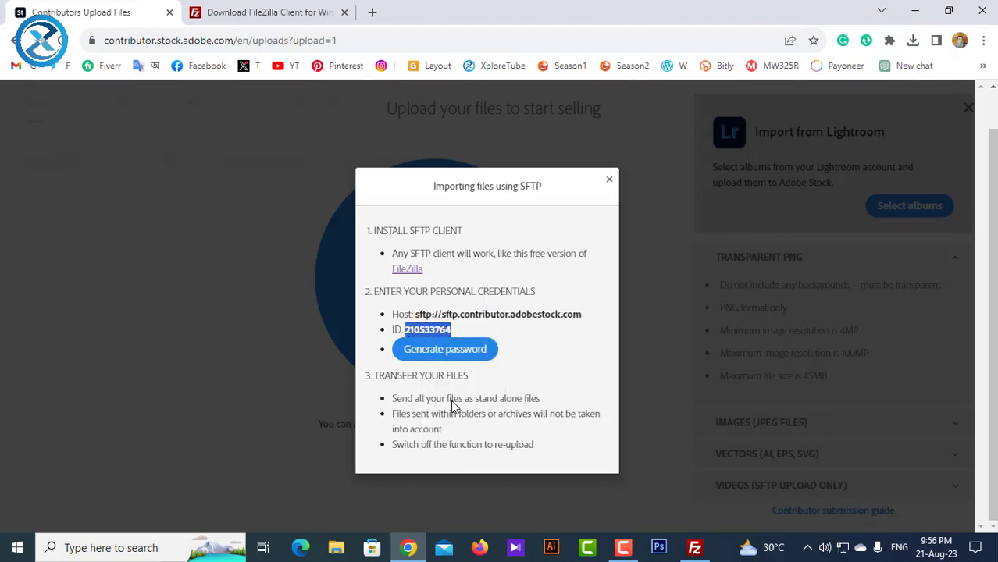
{"action": "left_click", "coordinate": [694, 547]}
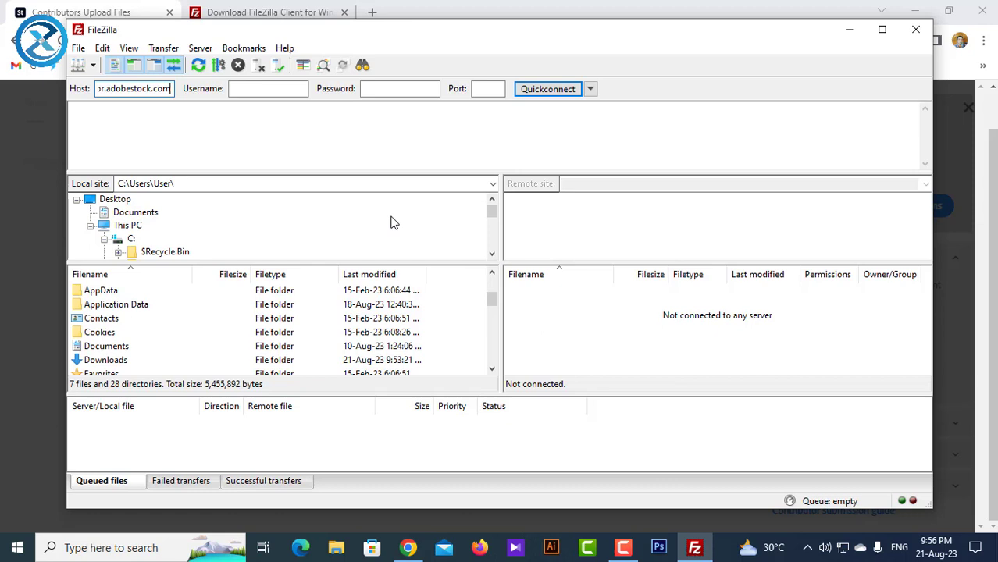
{"action": "left_click", "coordinate": [262, 89]}
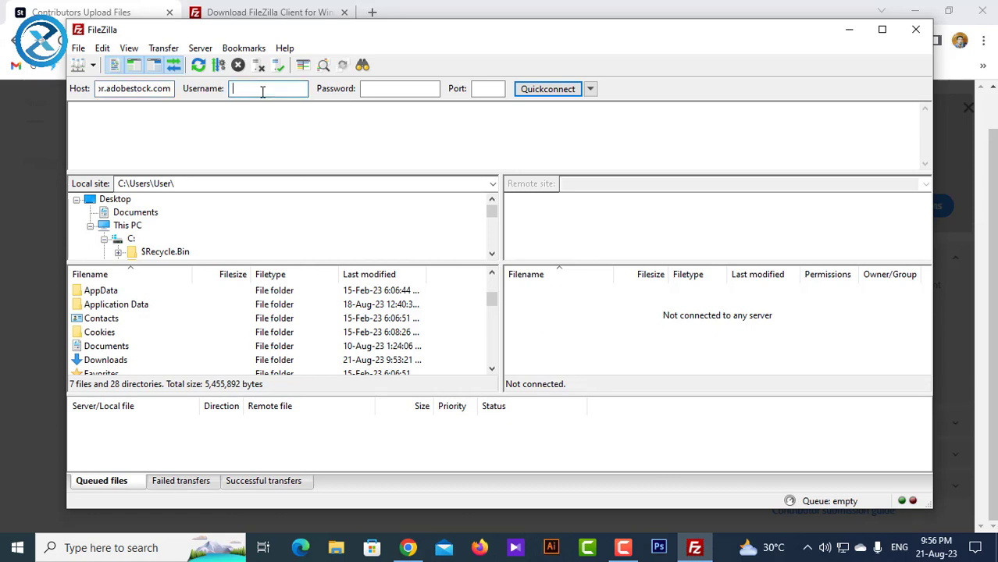
{"action": "key", "text": "ctrl+v"}
- Generate the SFTP password in the Adobe Stock import instructions in Chrome and copy it
{"action": "left_click", "coordinate": [409, 544]}
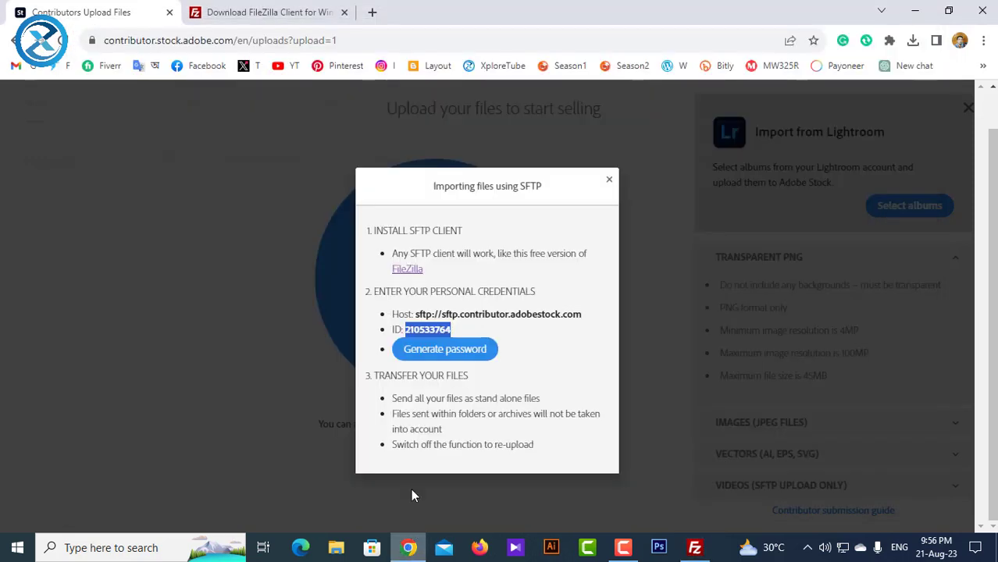
{"action": "left_click", "coordinate": [454, 355]}
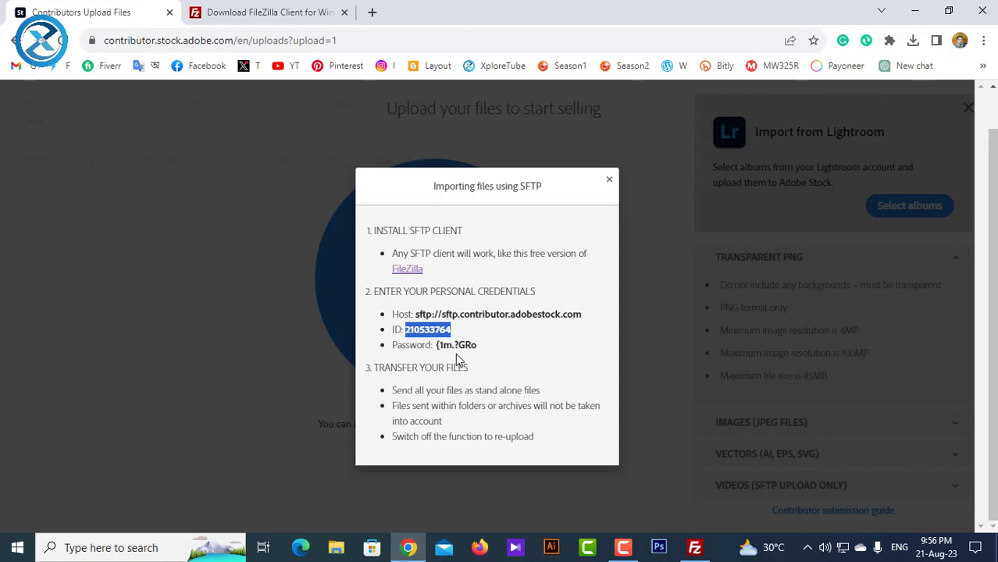
{"action": "left_click", "coordinate": [451, 347]}
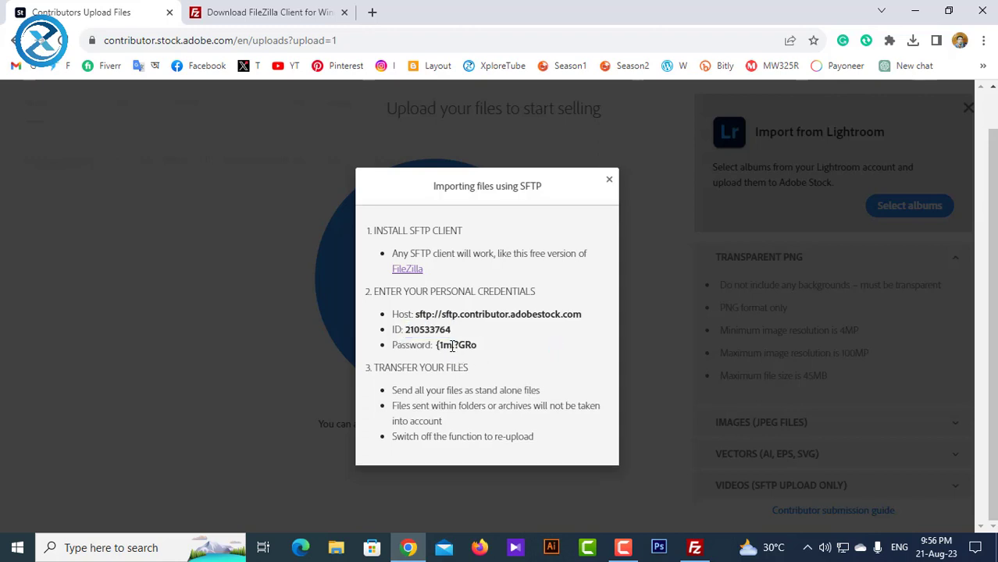
{"action": "double_click", "coordinate": [451, 347]}
{"action": "right_click", "coordinate": [452, 347]}
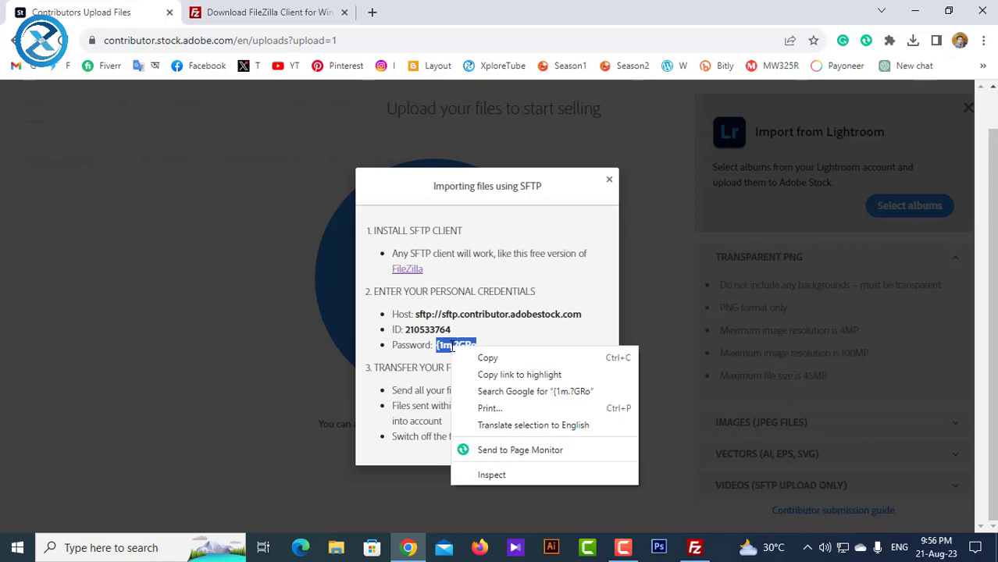
{"action": "left_click", "coordinate": [477, 357]}
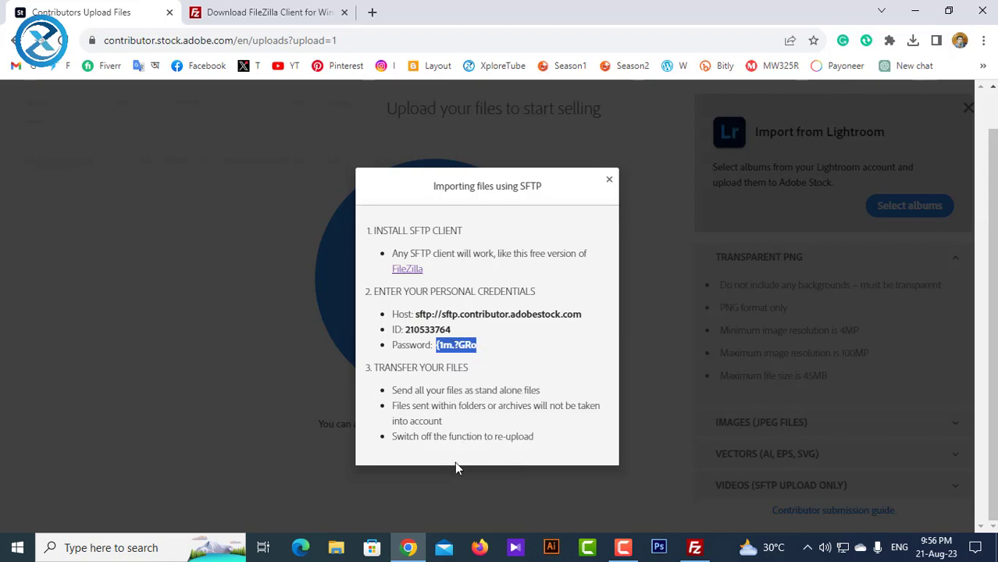
- Paste the copied SFTP password into FileZilla's Password field and connect to the Adobe Stock server
{"action": "left_click", "coordinate": [695, 547]}
{"action": "left_click", "coordinate": [394, 89]}
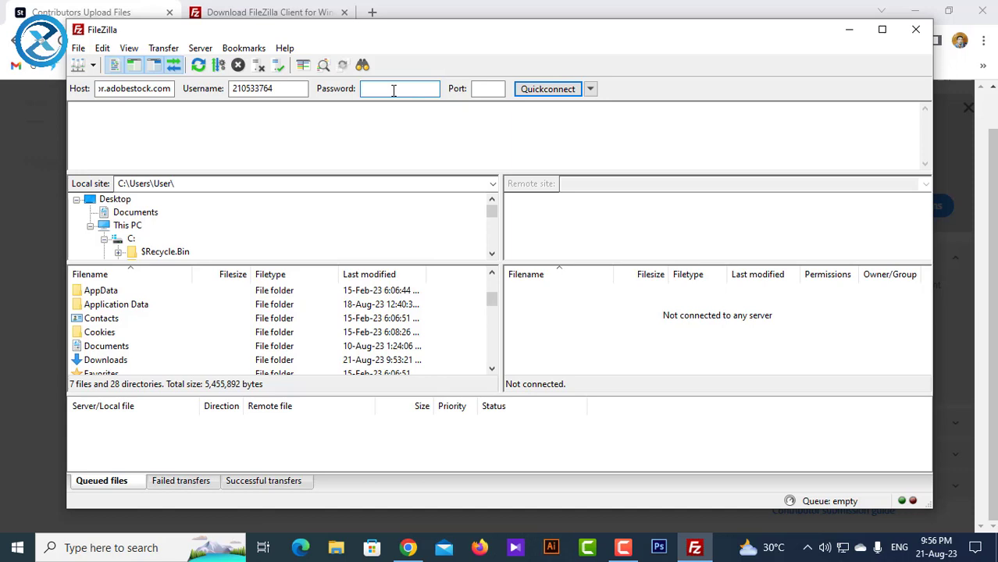
{"action": "key", "text": "ctrl+v"}
{"action": "left_click", "coordinate": [550, 91]}
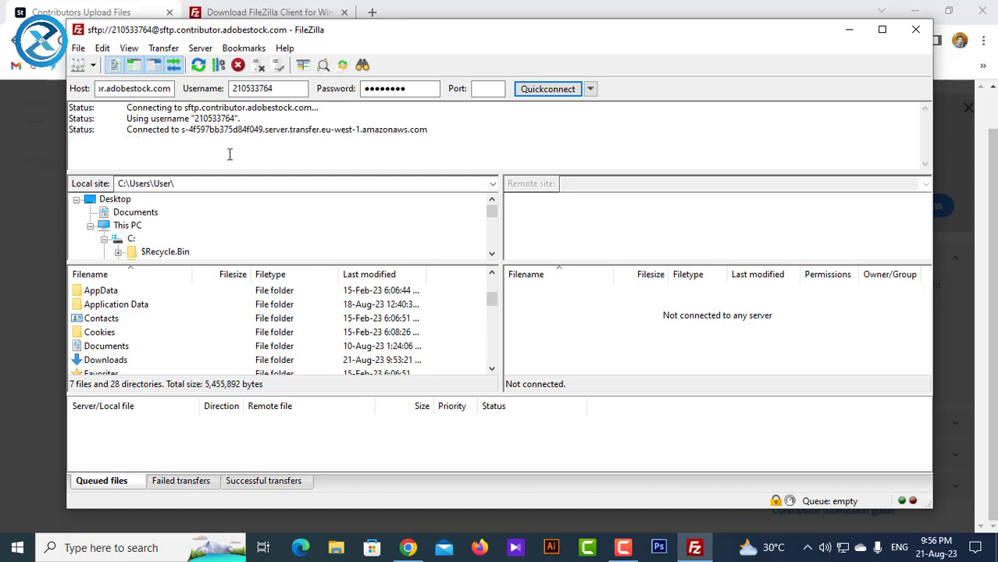
{"action": "left_click_drag", "start_coordinate": [183, 129], "coordinate": [116, 134]}
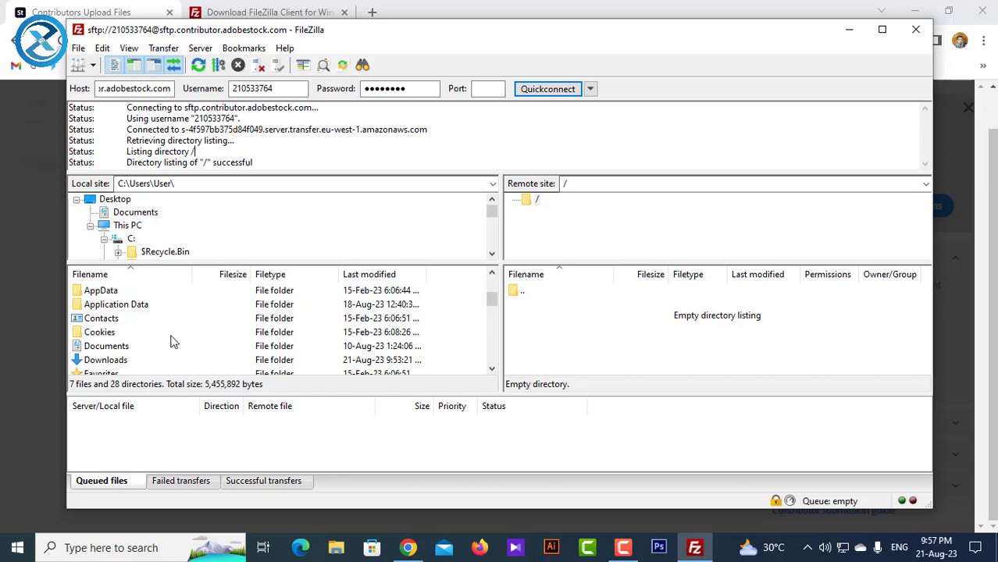
- Upload the video "Rain is falling on green leaves.mp4" from the local Desktop folder to the server's root directory
{"action": "left_click", "coordinate": [124, 204]}
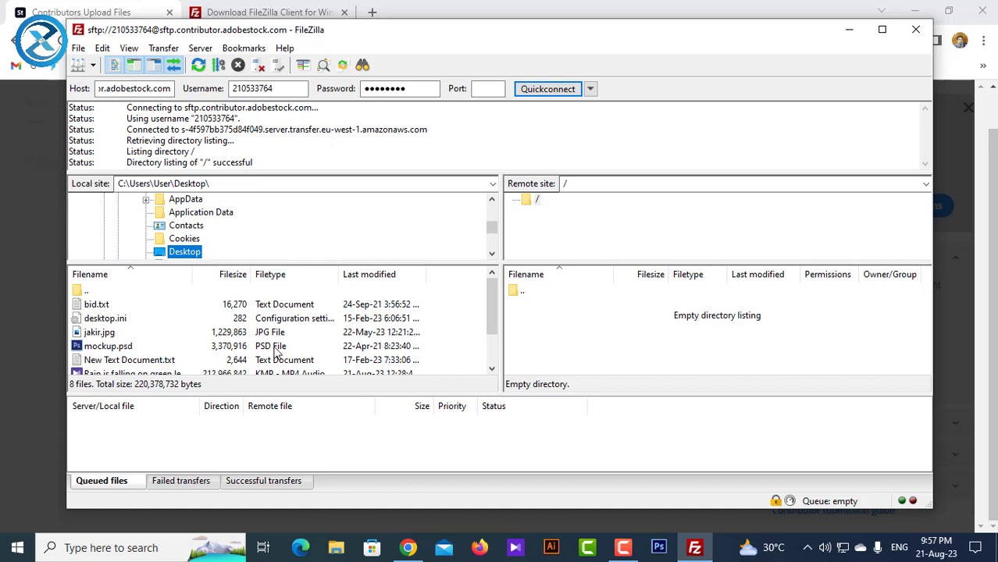
{"action": "scroll", "coordinate": [278, 353], "scroll_direction": "down", "scroll_amount": 1}
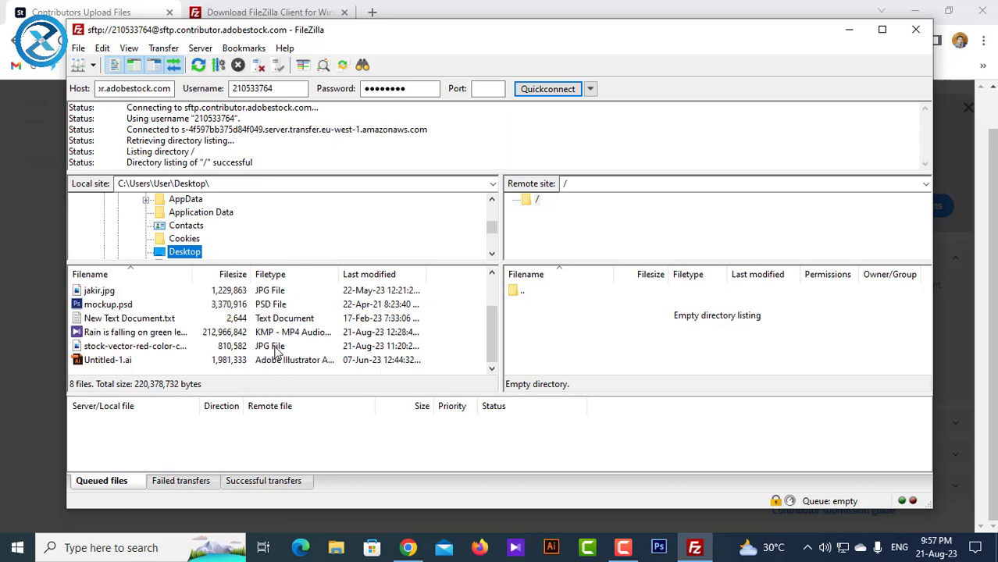
{"action": "left_click", "coordinate": [97, 335]}
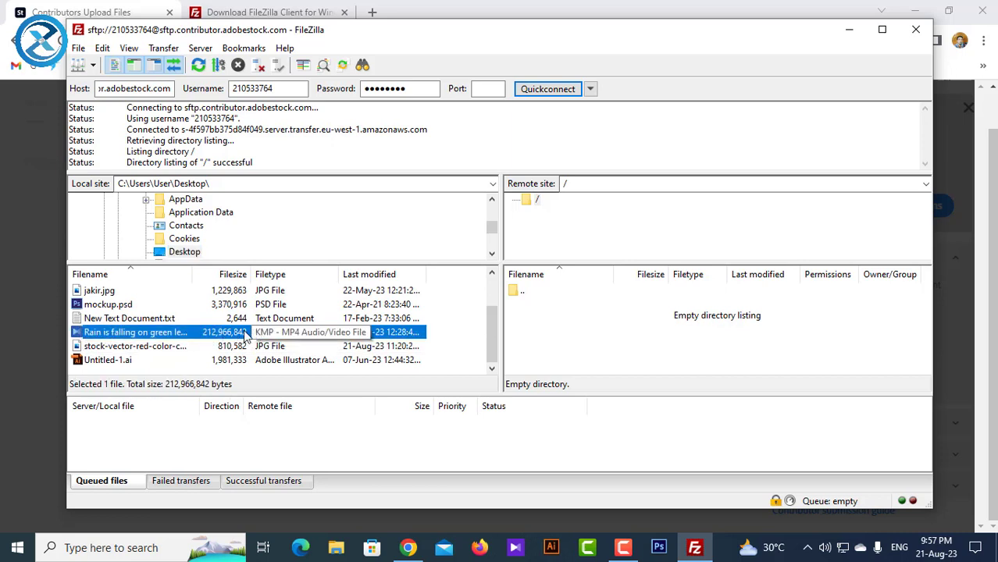
{"action": "double_click", "coordinate": [194, 336]}
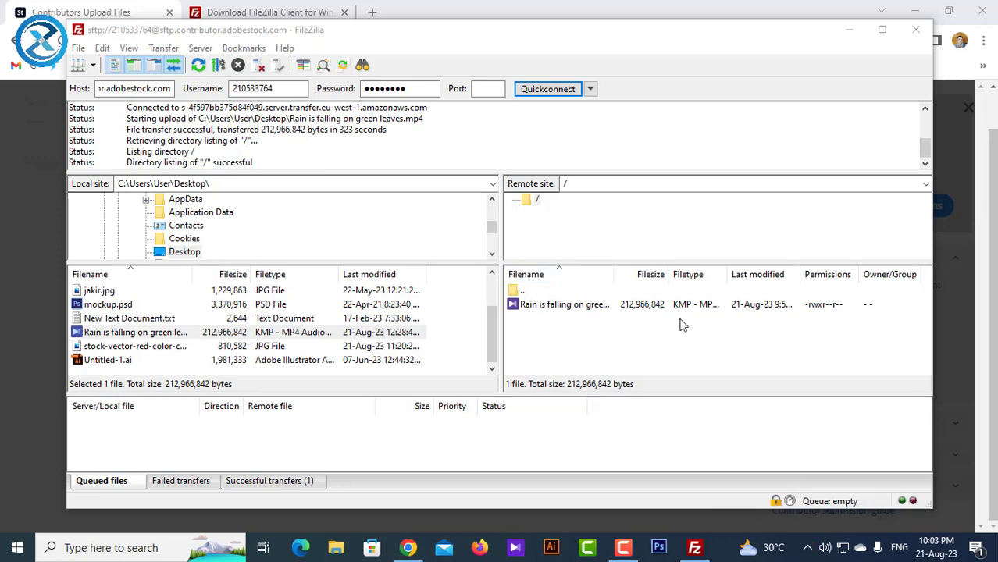
- Return to Adobe Stock in Chrome, close the SFTP instructions, reload the page and close the upload overlay to reach the new files
{"action": "left_click", "coordinate": [700, 549]}
{"action": "left_click", "coordinate": [701, 549]}
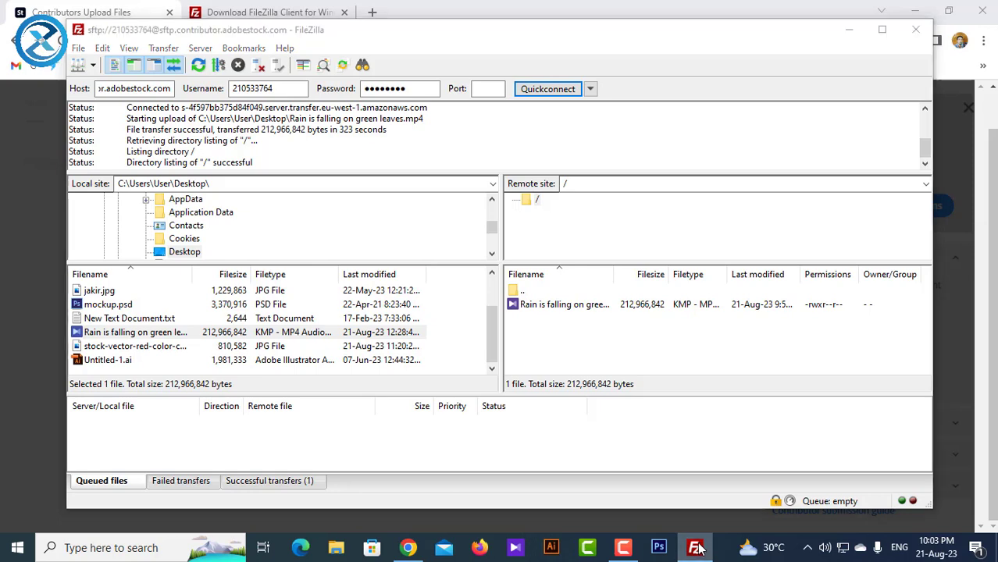
{"action": "left_click", "coordinate": [700, 549]}
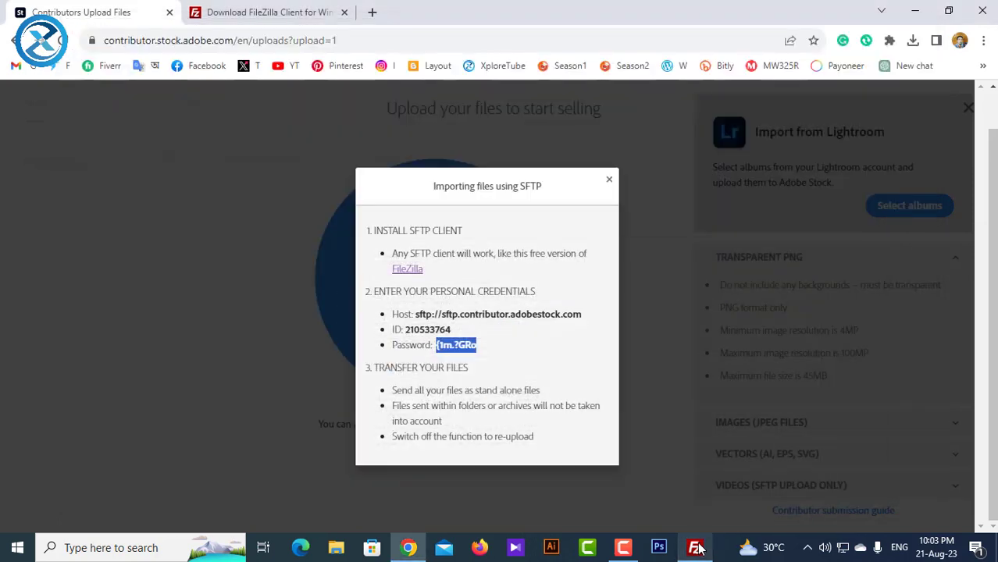
{"action": "left_click", "coordinate": [609, 183]}
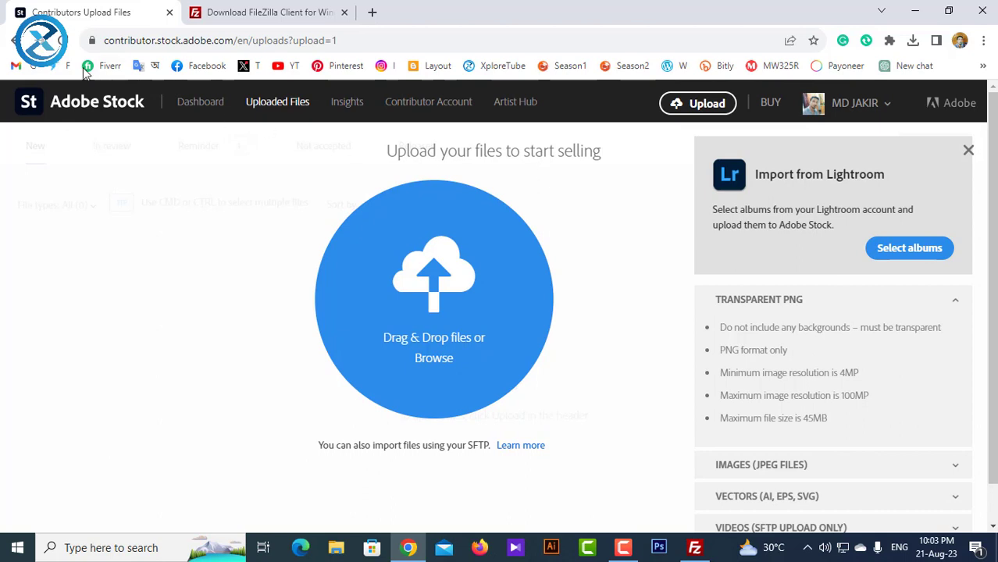
{"action": "left_click", "coordinate": [64, 41]}
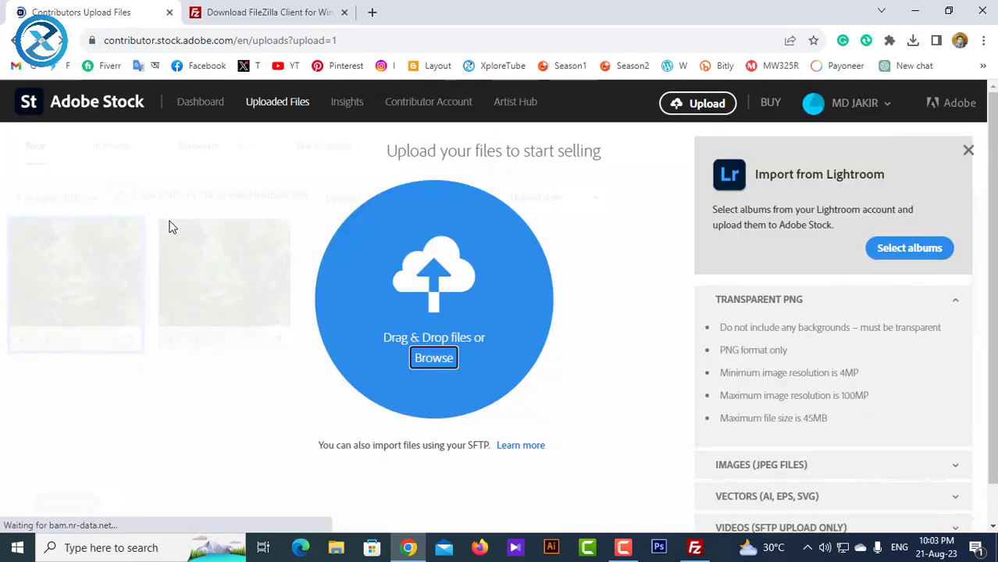
{"action": "left_click", "coordinate": [969, 152]}
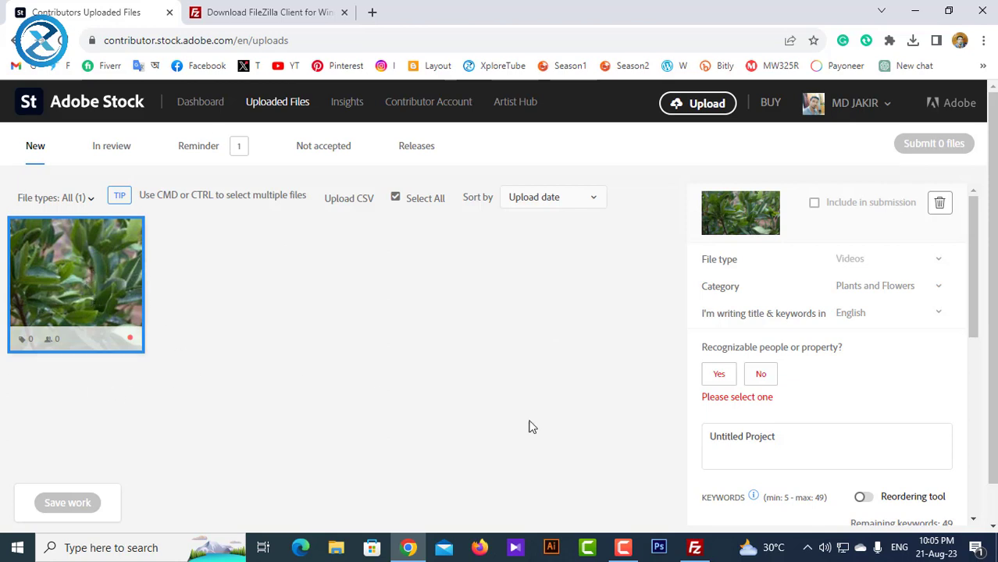
- Answer No to the recognizable people or property question for the rain video
{"action": "scroll", "coordinate": [820, 418], "scroll_direction": "down", "scroll_amount": 1}
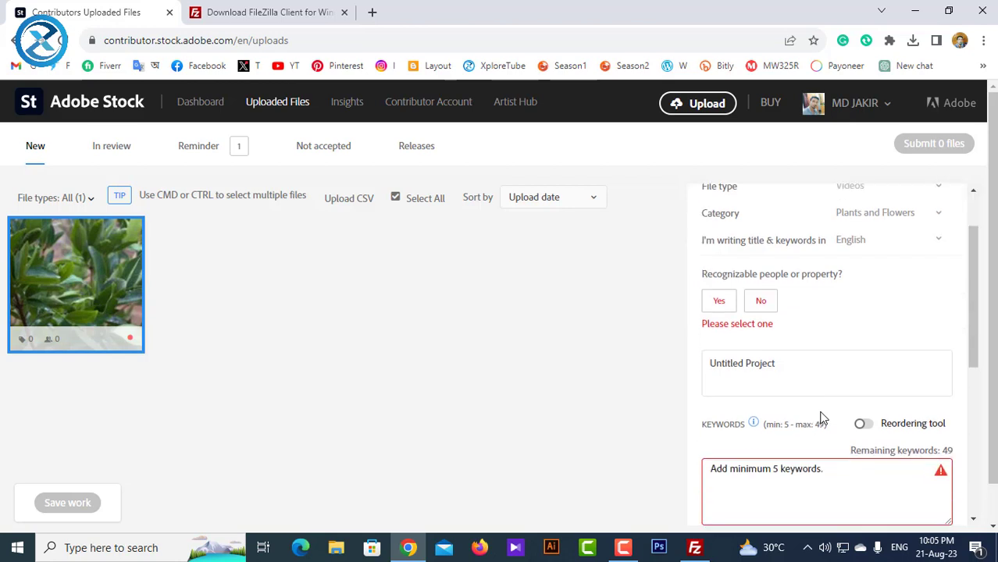
{"action": "left_click", "coordinate": [764, 303]}
{"action": "scroll", "coordinate": [865, 335], "scroll_direction": "down", "scroll_amount": 1}
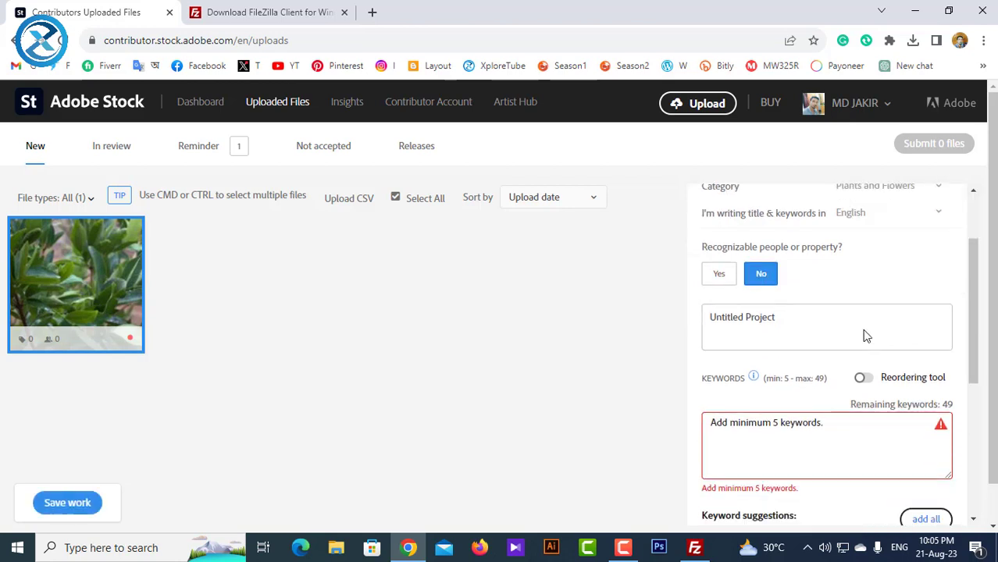
- Replace the video's title with "Rain is falling on green leaves", copied from the video's file name on the desktop
{"action": "left_click", "coordinate": [811, 283]}
{"action": "key", "text": "ctrl+a"}
{"action": "key", "text": "BackSpace"}
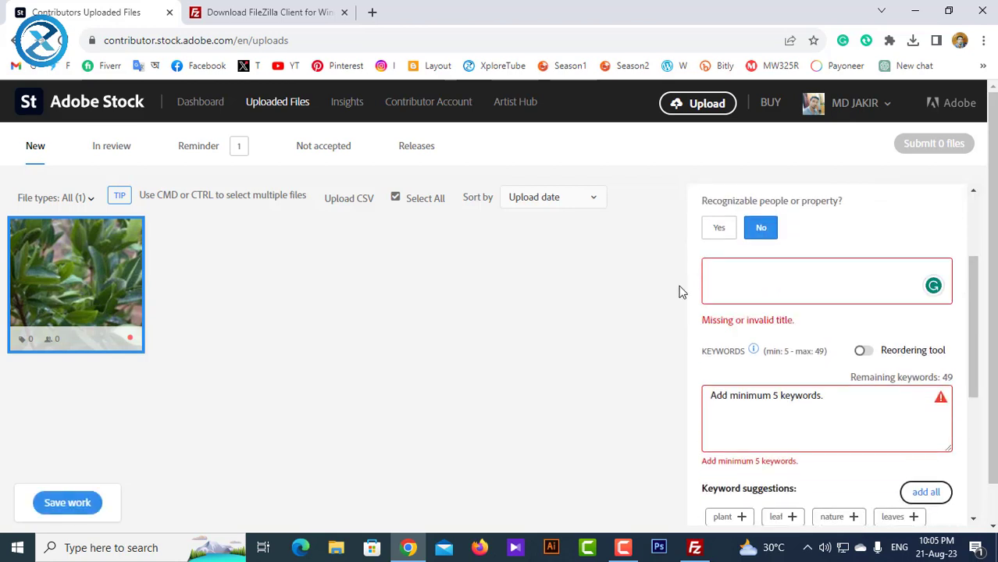
{"action": "left_click", "coordinate": [406, 547]}
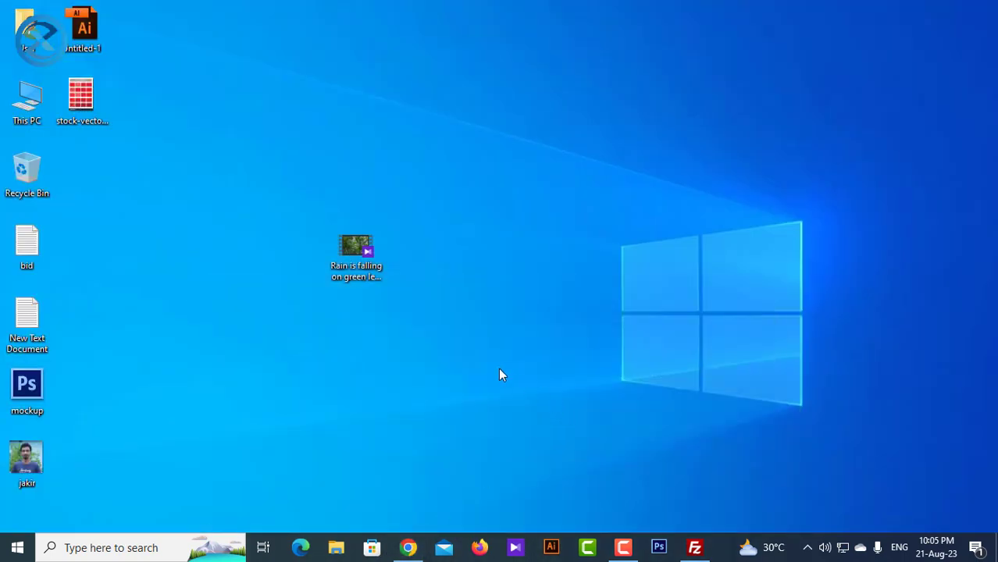
{"action": "left_click", "coordinate": [351, 283]}
{"action": "key", "text": "ctrl+c"}
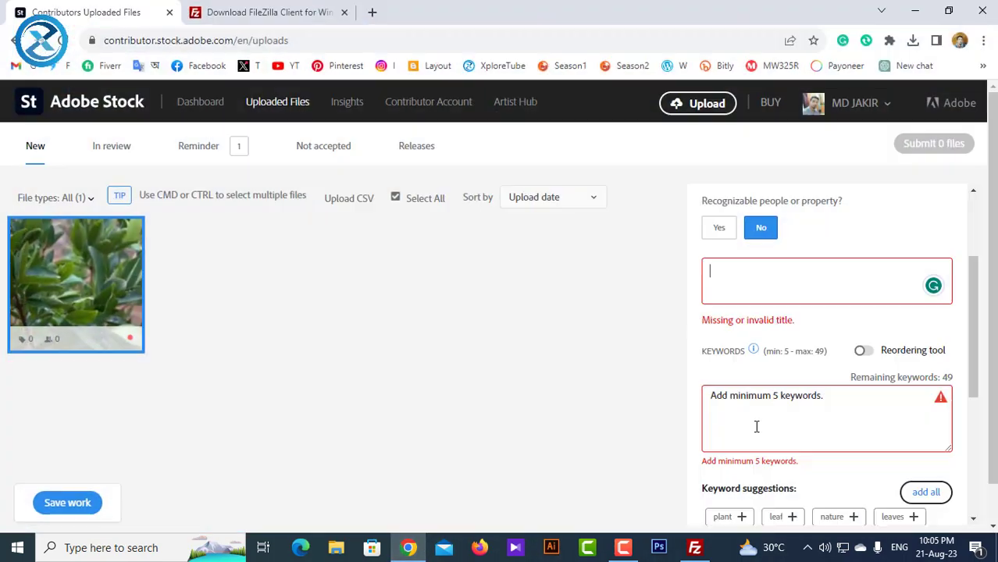
{"action": "left_click", "coordinate": [398, 546]}
{"action": "left_click", "coordinate": [749, 283]}
{"action": "key", "text": "ctrl+v"}
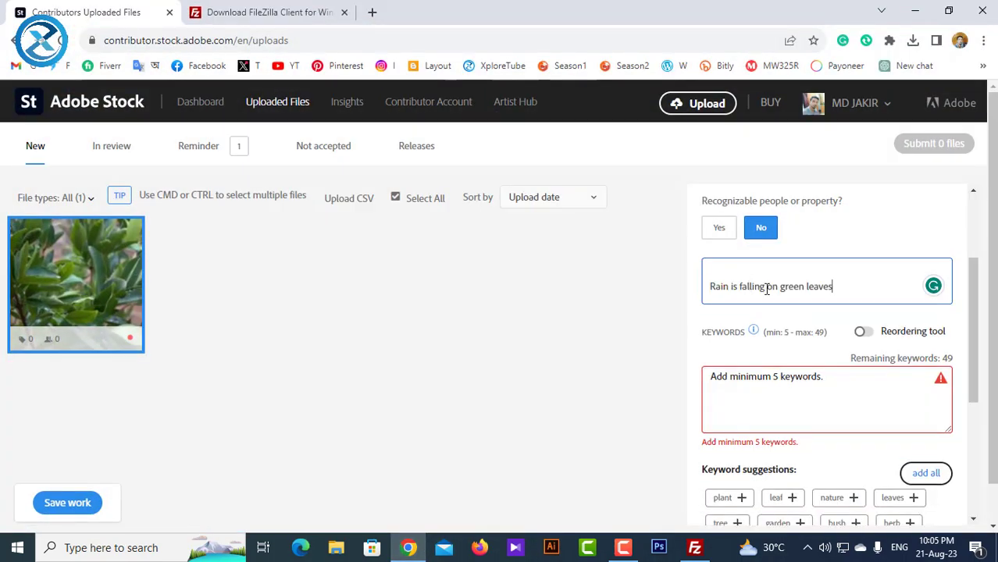
- Add all of the suggested keywords to the video
{"action": "scroll", "coordinate": [793, 293], "scroll_direction": "down", "scroll_amount": 2}
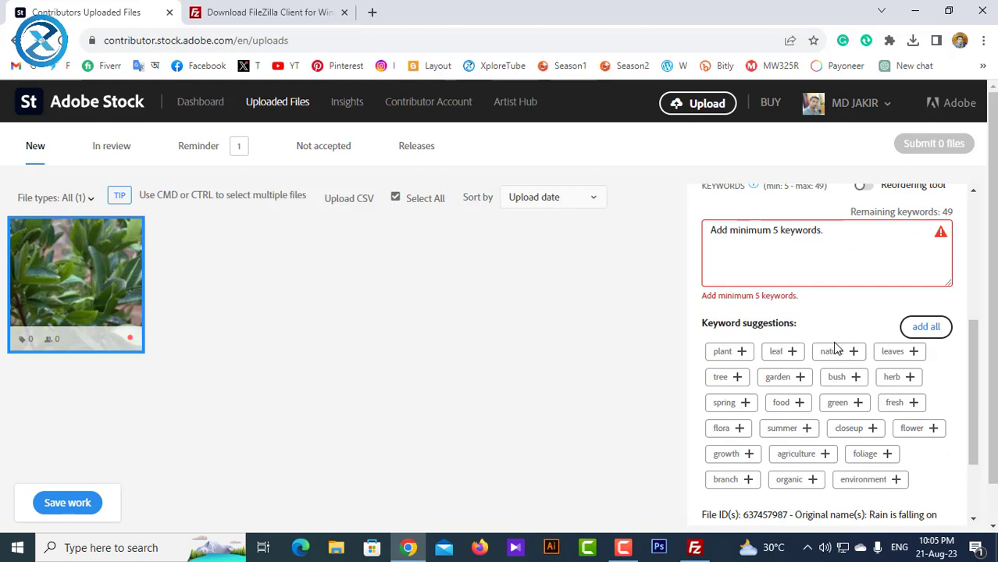
{"action": "left_click", "coordinate": [927, 327]}
{"action": "scroll", "coordinate": [899, 325], "scroll_direction": "up", "scroll_amount": 4}
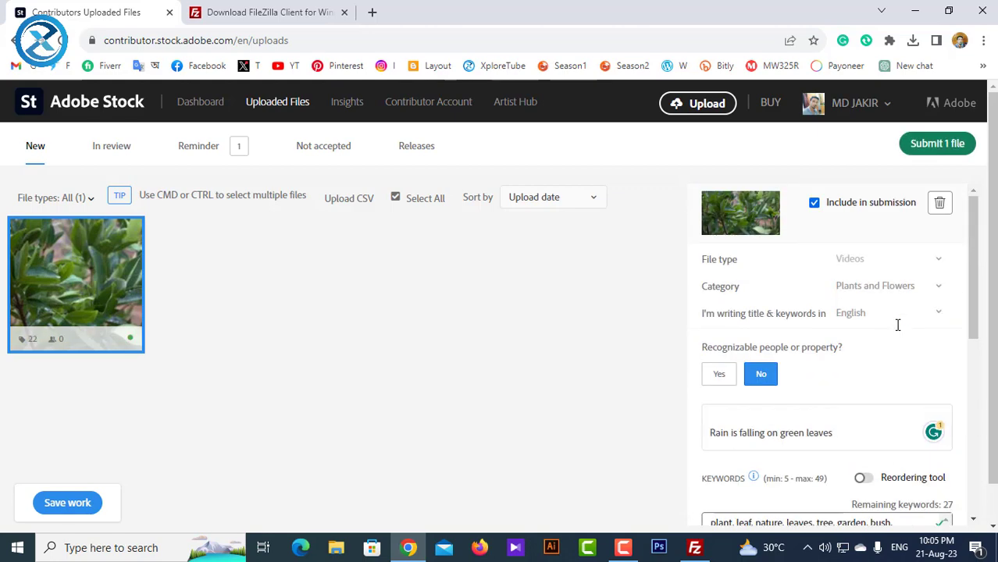
- Submit the rain video for review and look through the files in review
{"action": "scroll", "coordinate": [898, 325], "scroll_direction": "down", "scroll_amount": 10}
{"action": "scroll", "coordinate": [898, 325], "scroll_direction": "up", "scroll_amount": 10}
{"action": "left_click", "coordinate": [941, 144]}
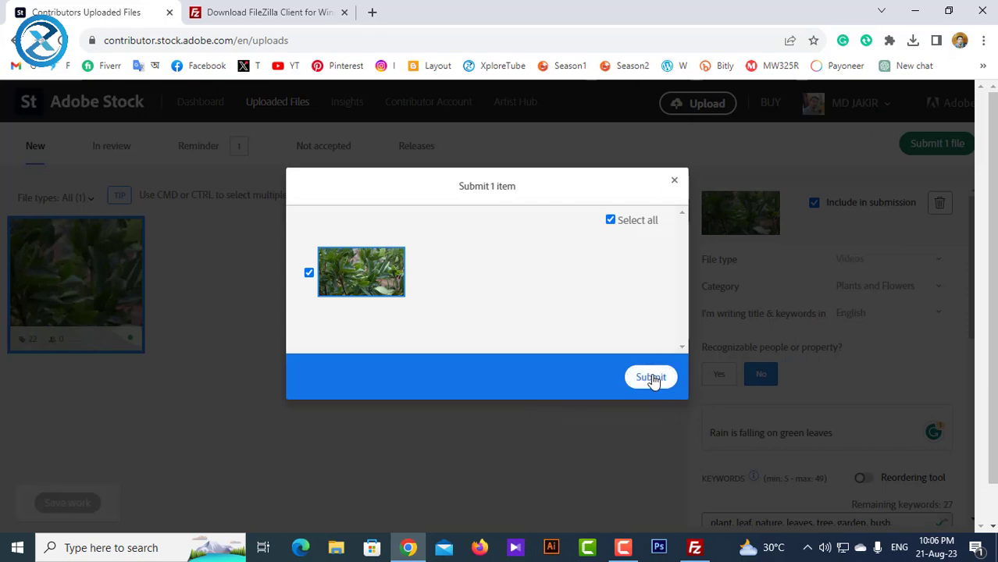
{"action": "left_click", "coordinate": [653, 378]}
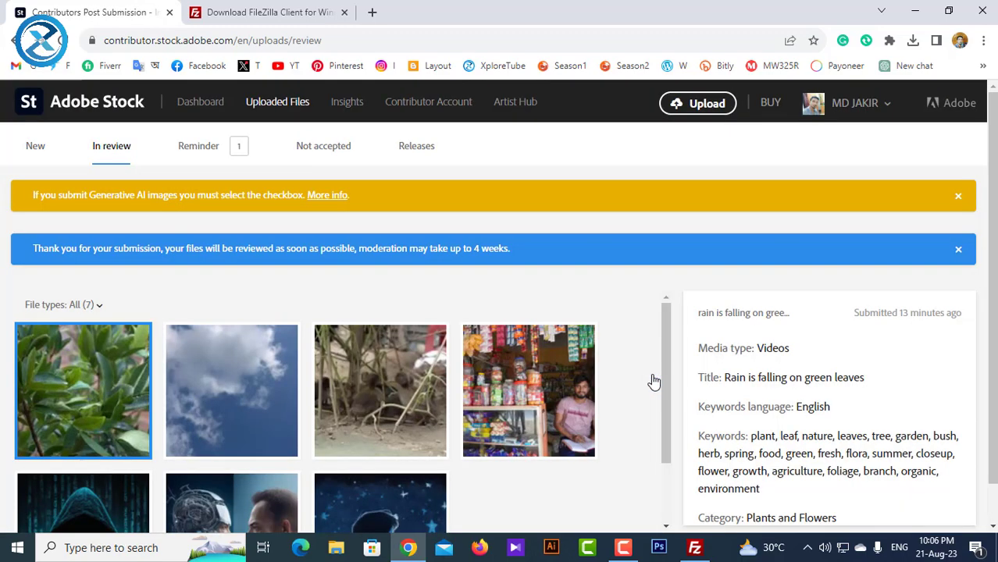
{"action": "scroll", "coordinate": [653, 379], "scroll_direction": "down", "scroll_amount": 1}
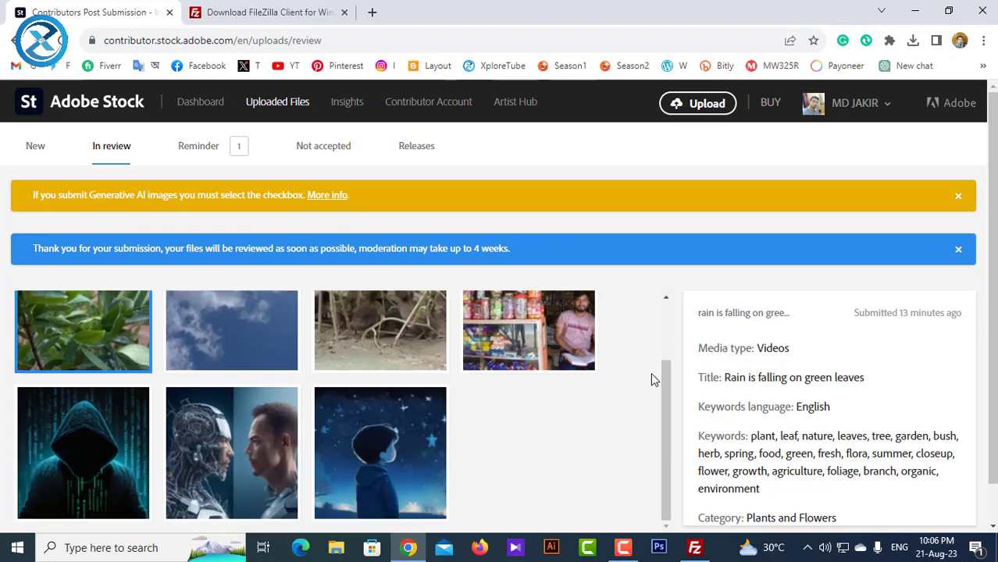
{"action": "scroll", "coordinate": [653, 379], "scroll_direction": "up", "scroll_amount": 1}
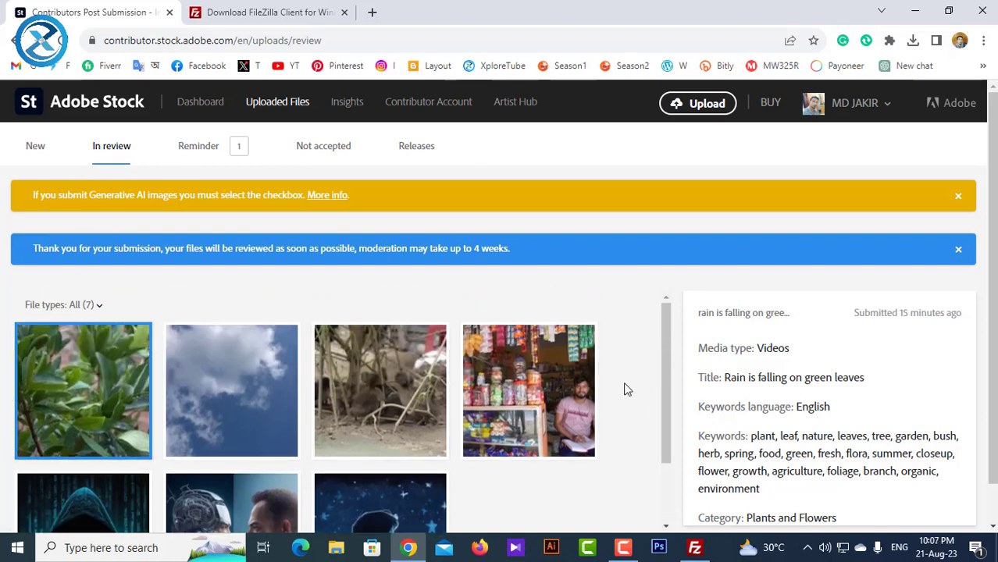
- Close FileZilla and return to the Adobe Stock review page
{"action": "left_click", "coordinate": [706, 555]}
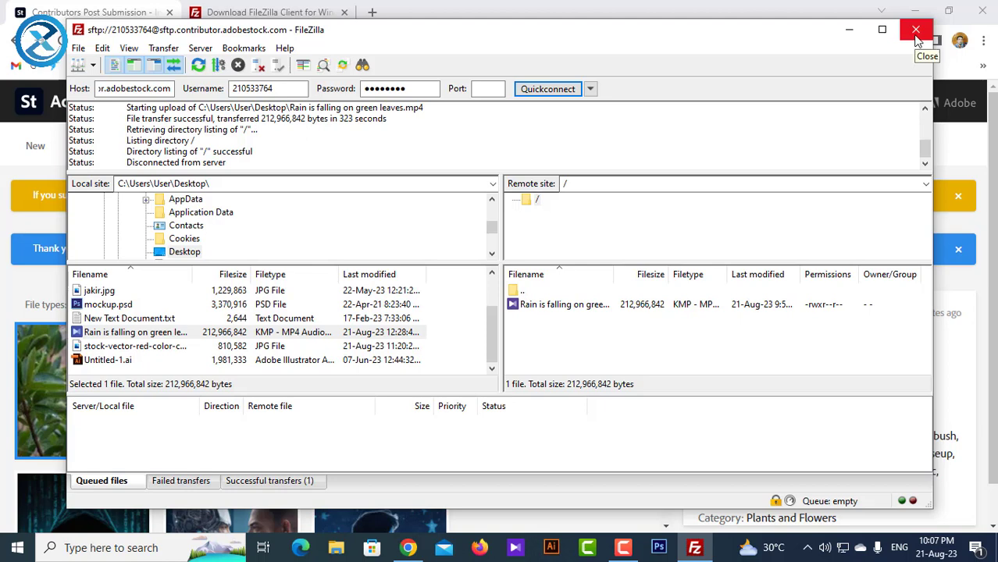
{"action": "left_click", "coordinate": [915, 30]}
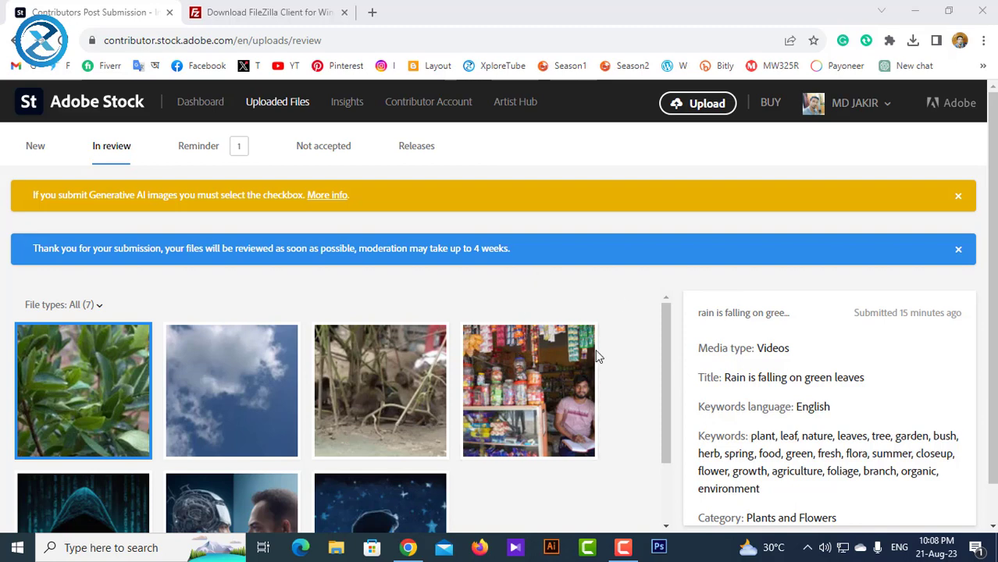
{"action": "left_click", "coordinate": [632, 415]}
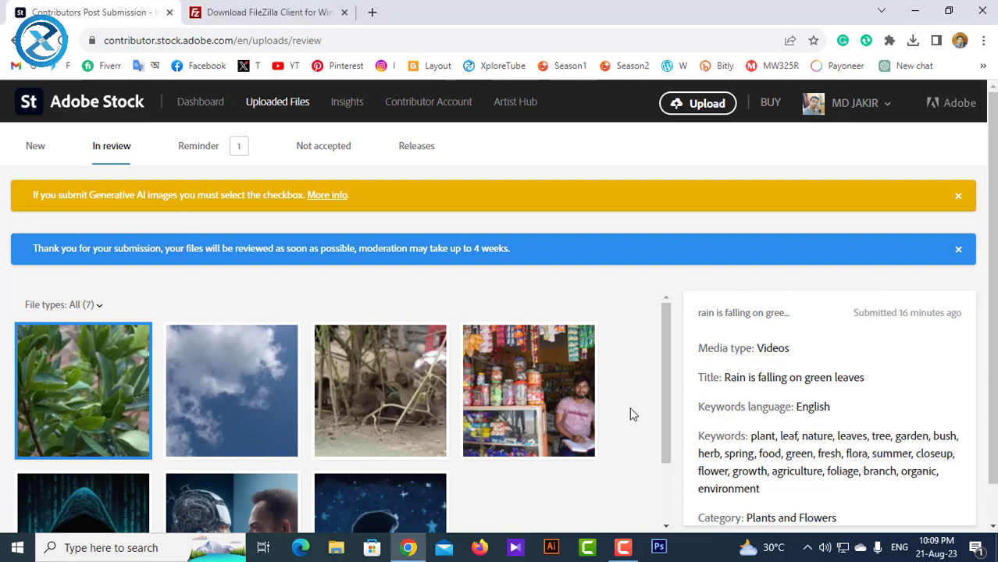
- Open Adobe Stock's upload page and expand the requirements for videos (SFTP upload only)
{"action": "left_click", "coordinate": [698, 110]}
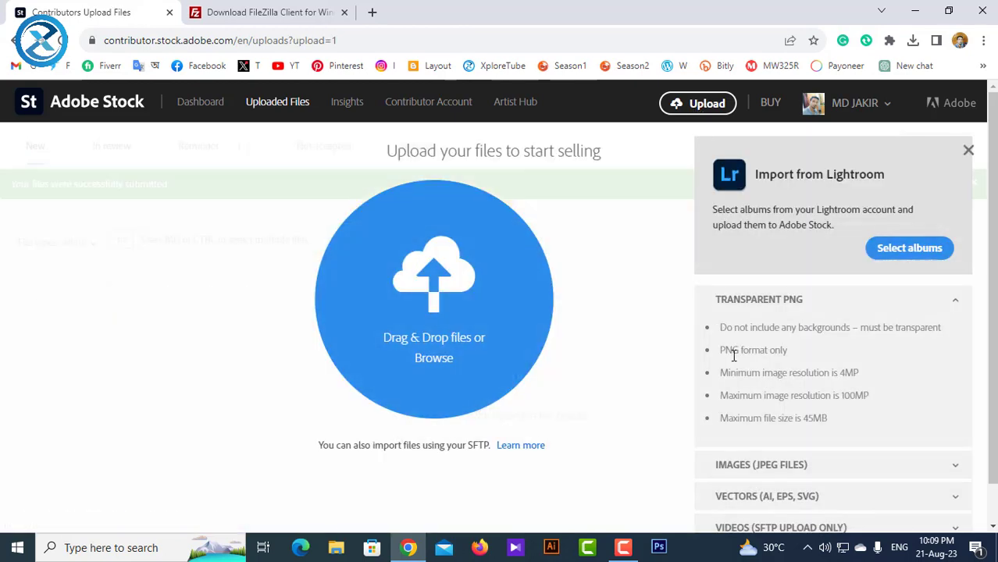
{"action": "scroll", "coordinate": [734, 356], "scroll_direction": "down", "scroll_amount": 1}
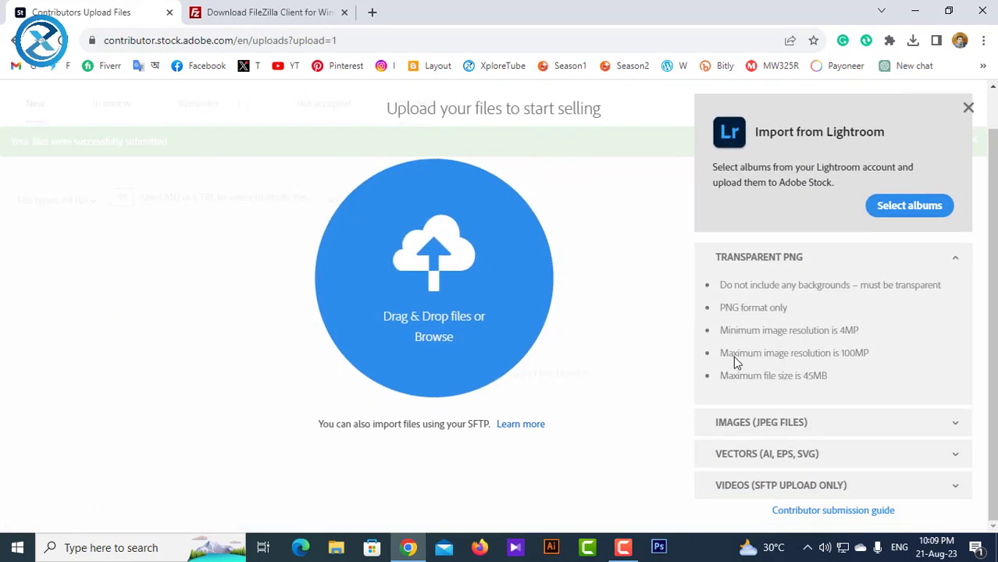
{"action": "left_click", "coordinate": [908, 488]}
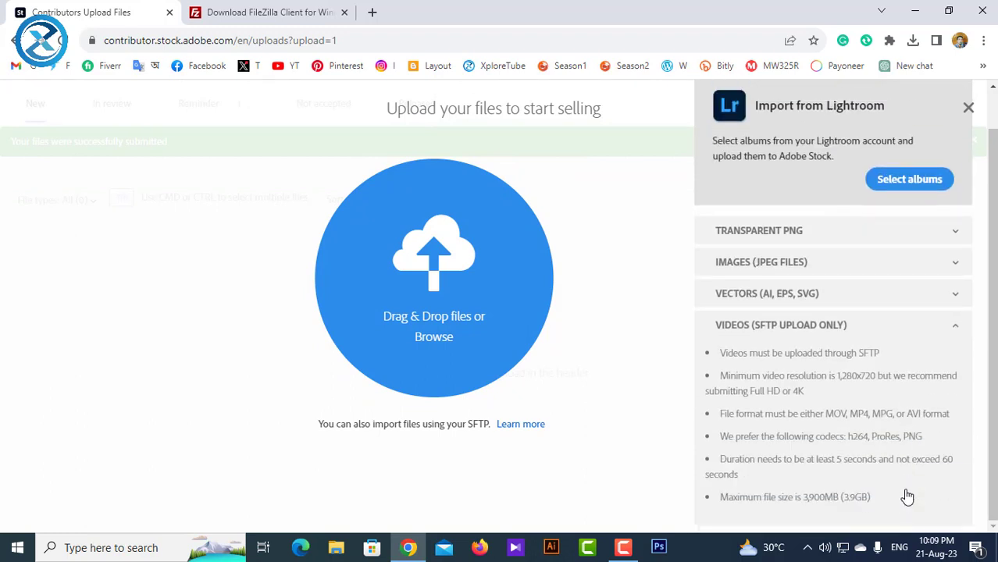